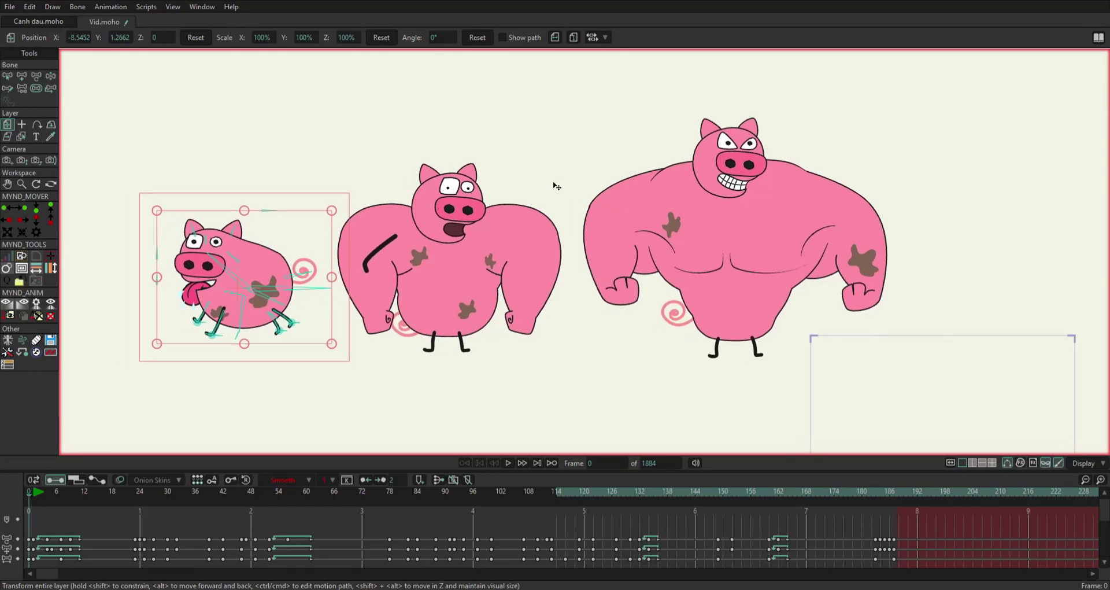
pyautogui.scroll(-2, 555, 185)
pyautogui.moveTo(549, 225); pyautogui.dragTo(436, 204)
pyautogui.scroll(2, 438, 205)
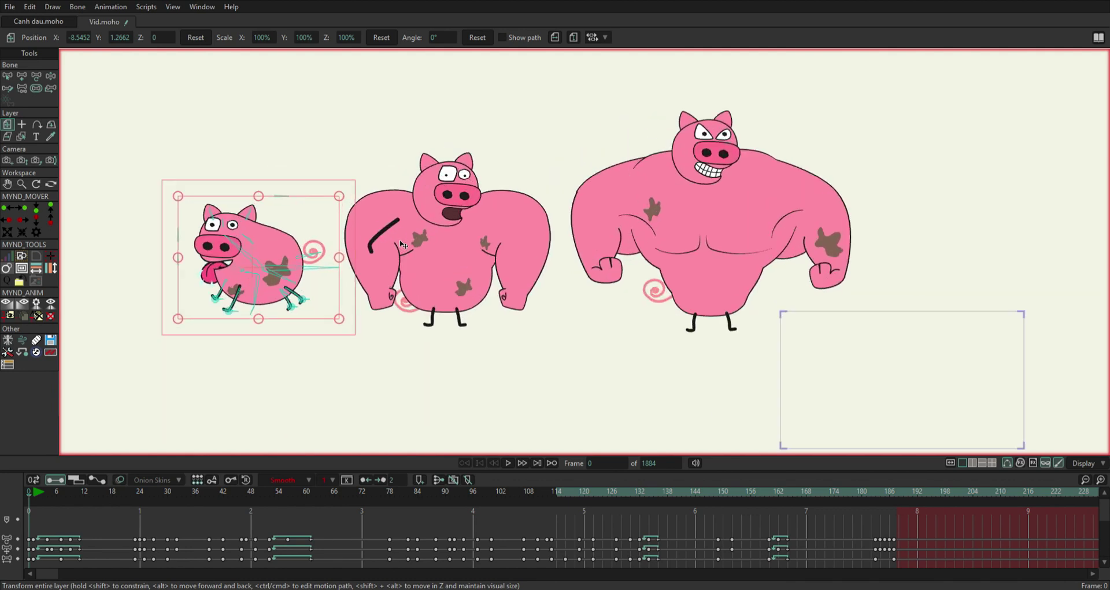
pyautogui.moveTo(238, 247); pyautogui.dragTo(252, 254)
pyautogui.moveTo(552, 266); pyautogui.dragTo(518, 260)
pyautogui.moveTo(383, 277); pyautogui.dragTo(427, 269)
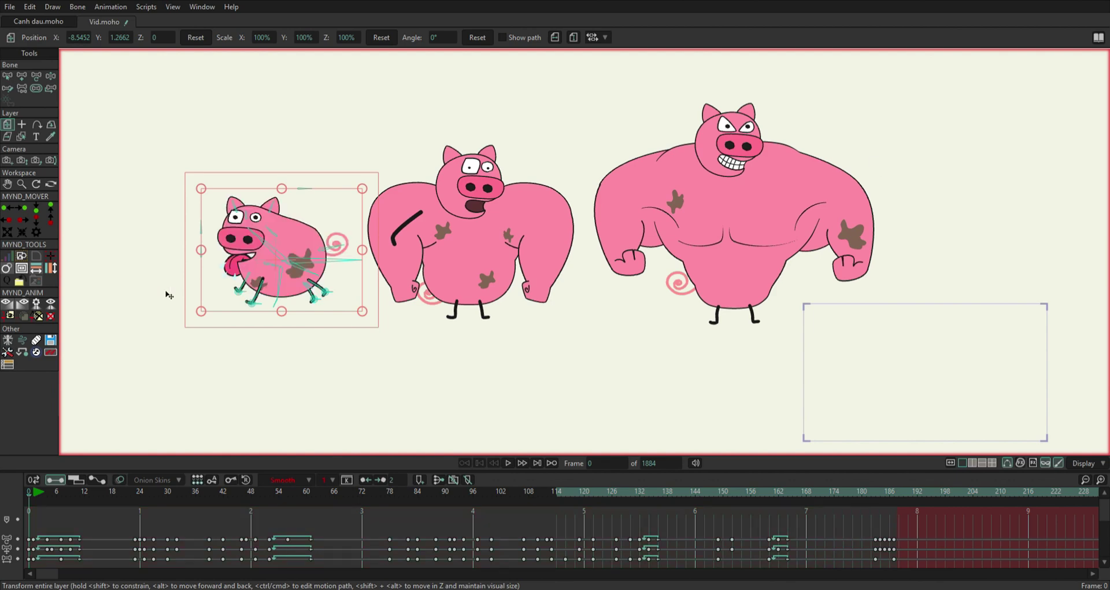
# Test the small pig's head and tail bones with the Manipulate Bones tool.
pyautogui.scroll(3, 232, 243)
pyautogui.moveTo(280, 234); pyautogui.dragTo(349, 222)
pyautogui.scroll(2, 354, 224)
pyautogui.press('z')
pyautogui.click(354, 227)
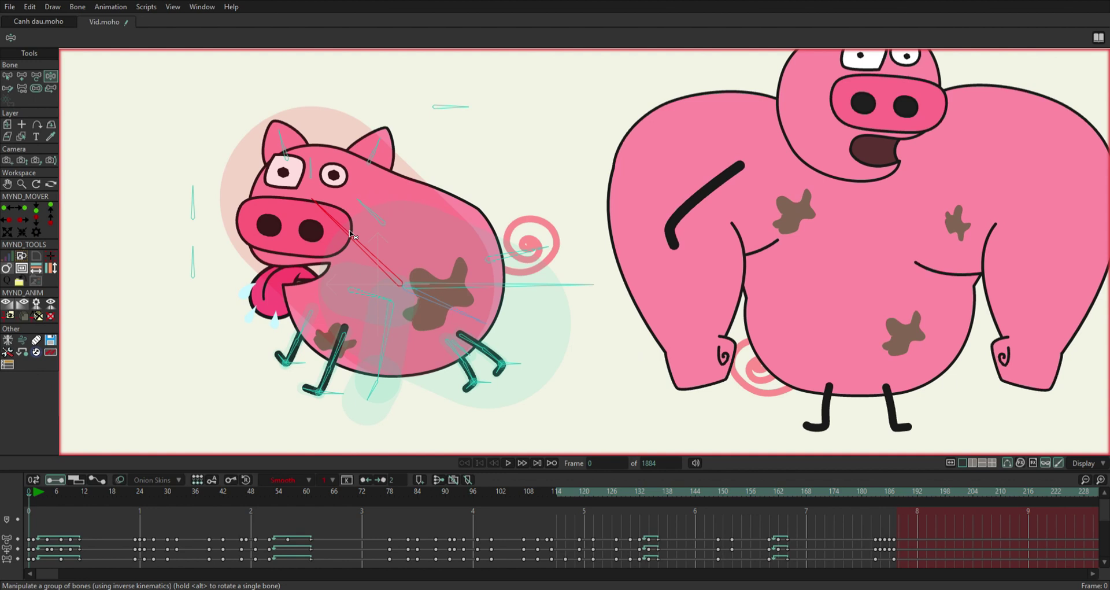
pyautogui.click(523, 237)
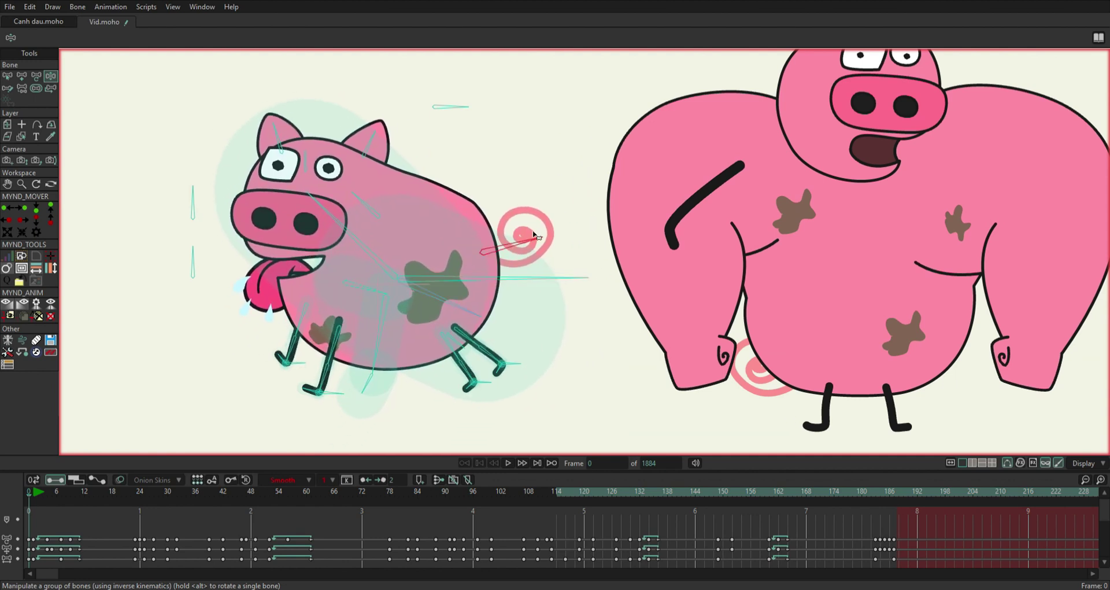
# Test the detached control bones above and in front of the small pig to check its facial and head controls.
pyautogui.click(452, 106)
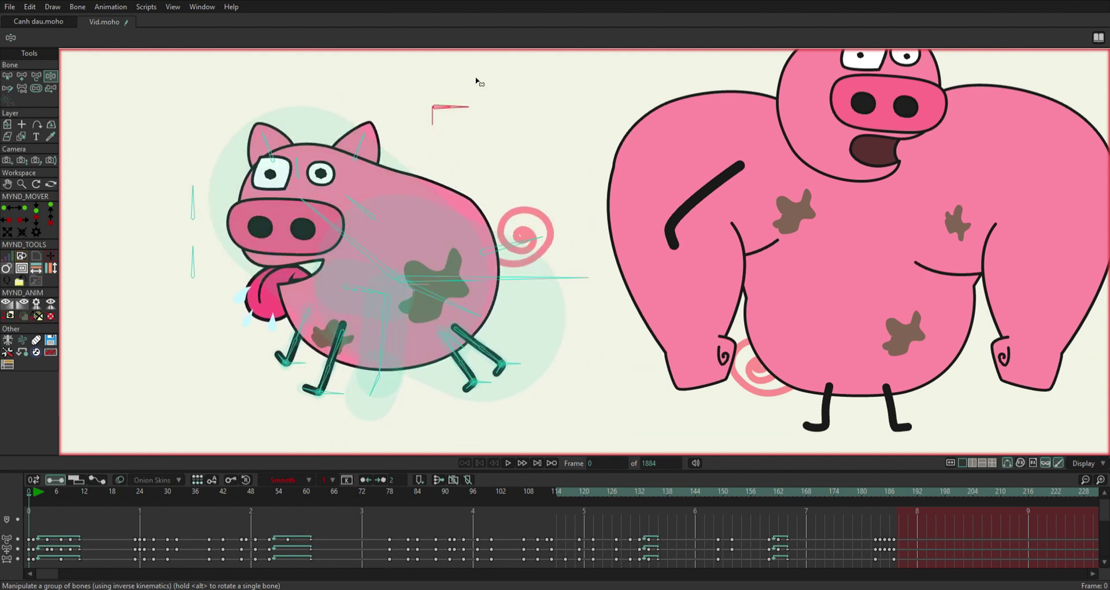
pyautogui.moveTo(447, 147); pyautogui.dragTo(519, 93)
pyautogui.moveTo(183, 200); pyautogui.dragTo(408, 165)
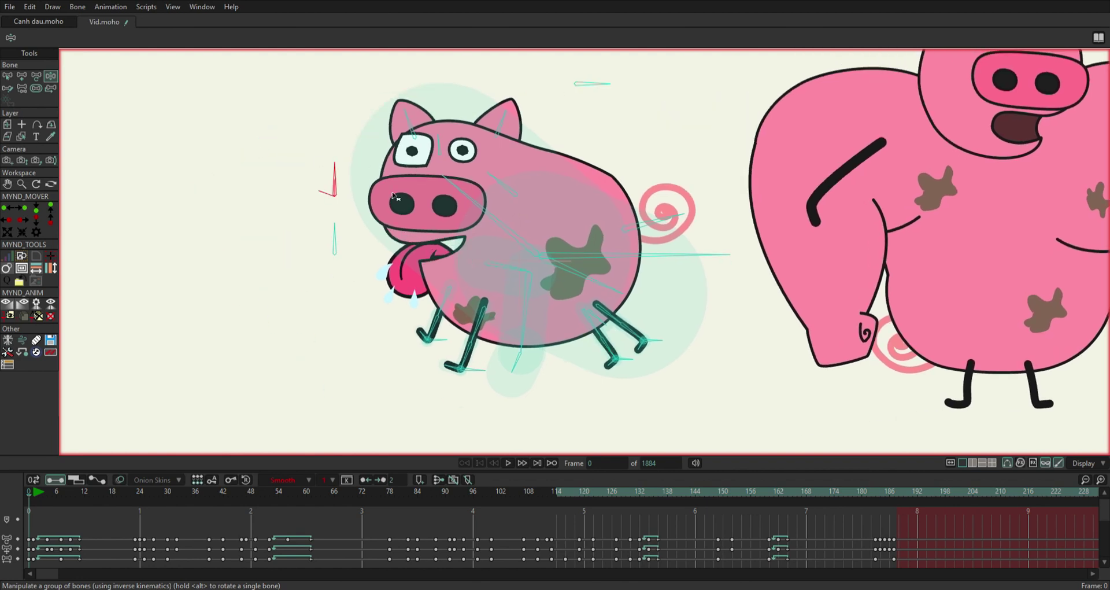
pyautogui.moveTo(327, 238); pyautogui.dragTo(294, 269)
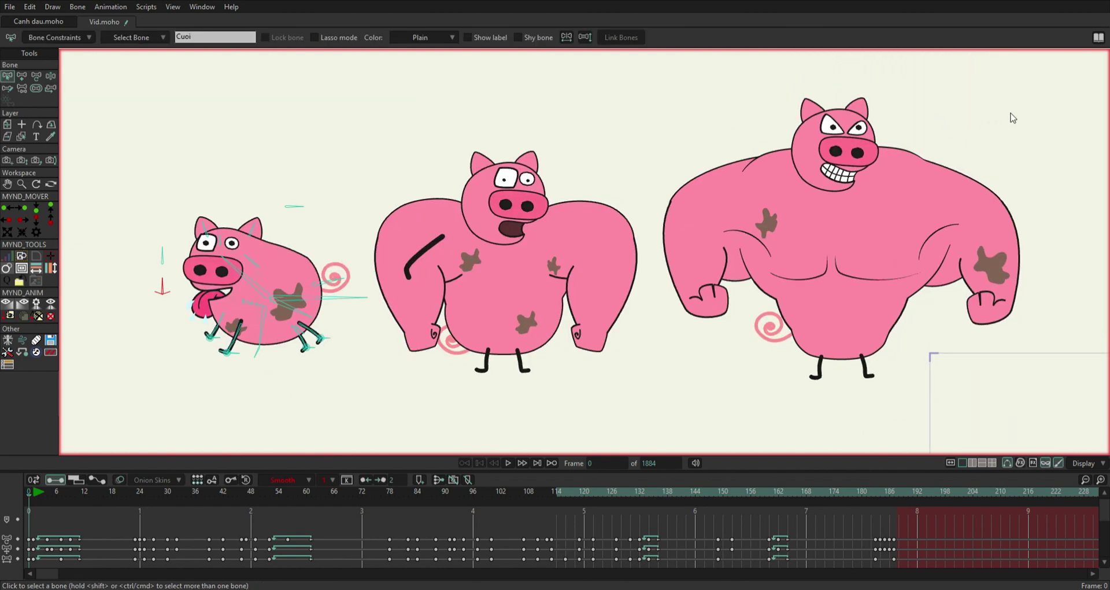
# Activate the middle pig's bone layer and test its torso and both large arms with the Manipulate Bones tool.
pyautogui.click(1011, 104)
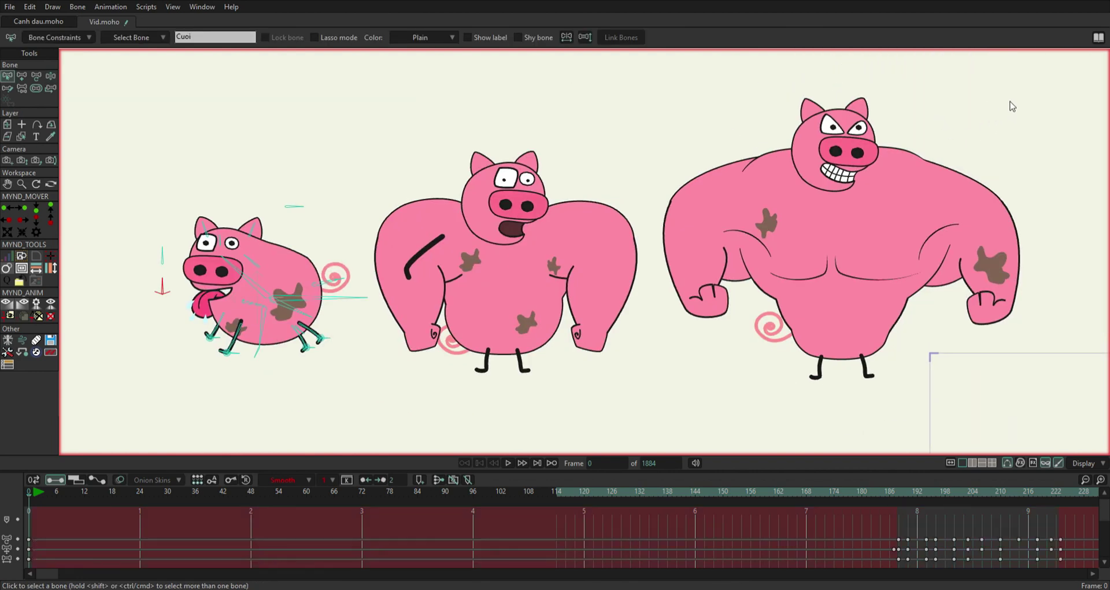
pyautogui.moveTo(506, 269); pyautogui.dragTo(501, 226)
pyautogui.scroll(3, 501, 225)
pyautogui.press('z')
pyautogui.moveTo(599, 213); pyautogui.dragTo(622, 202)
pyautogui.moveTo(653, 242)
pyautogui.mouseDown()
pyautogui.moveTo(627, 217)
pyautogui.moveTo(665, 161)
pyautogui.moveTo(652, 232)
pyautogui.mouseUp()
pyautogui.moveTo(369, 207); pyautogui.dragTo(398, 156)
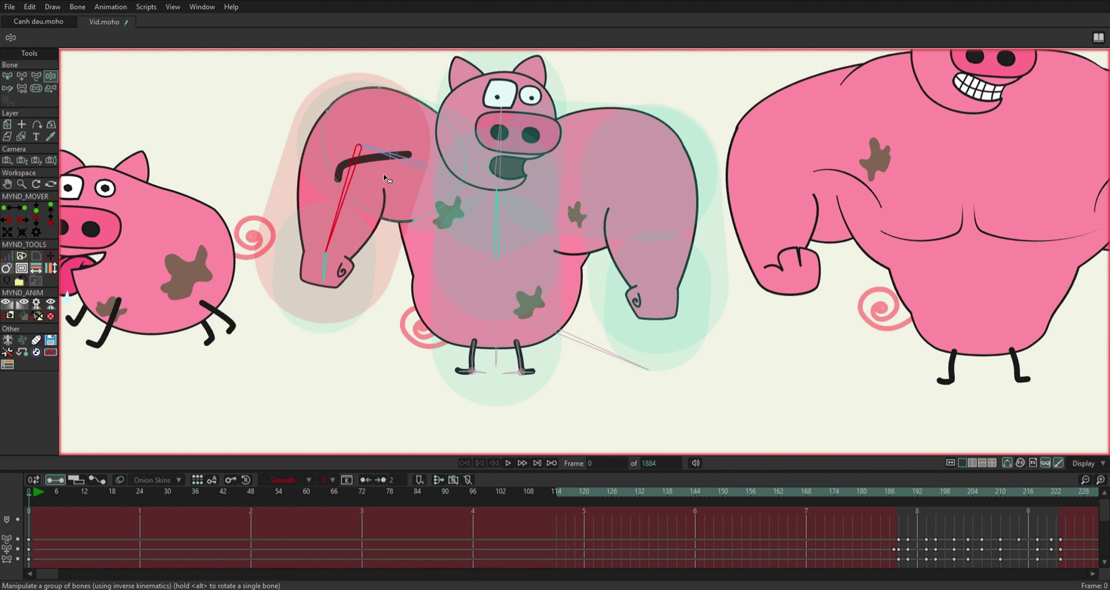
# Pick the middle pig's arm artwork, toggle an arm layer off and on, and test the arm and torso bones.
pyautogui.keyDown('alt'); pyautogui.rightClick(385, 175); pyautogui.keyUp('alt')
pyautogui.click(931, 256)
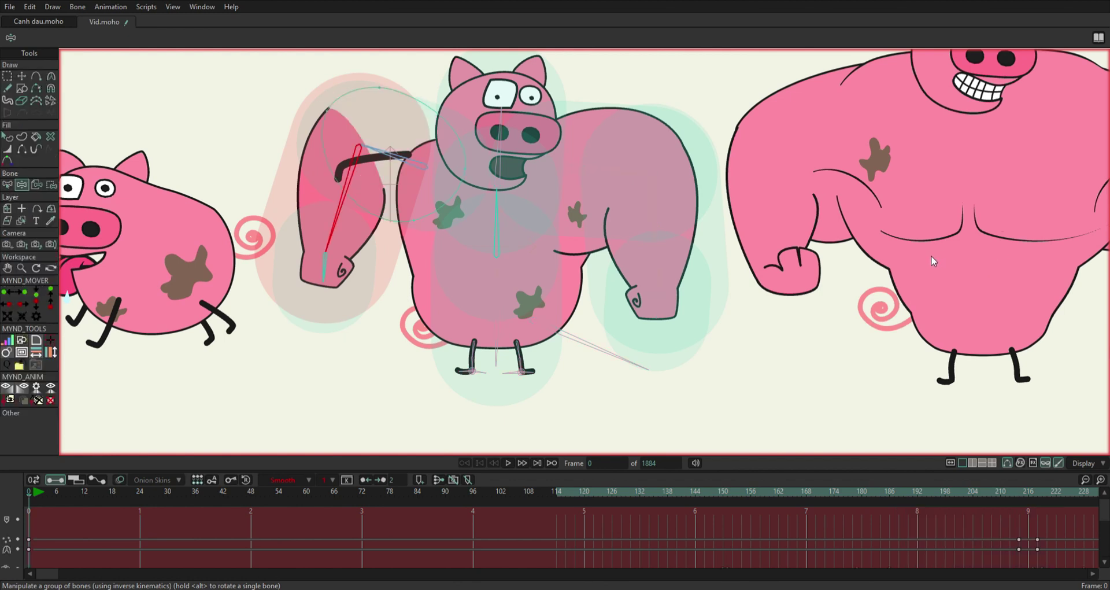
pyautogui.click(932, 256)
pyautogui.click(933, 222)
pyautogui.moveTo(410, 153); pyautogui.dragTo(419, 192)
pyautogui.scroll(1, 423, 175)
pyautogui.moveTo(527, 229); pyautogui.dragTo(527, 242)
# Hide the middle pig's thin black arm and test bending the large arm on its own.
pyautogui.click(932, 215)
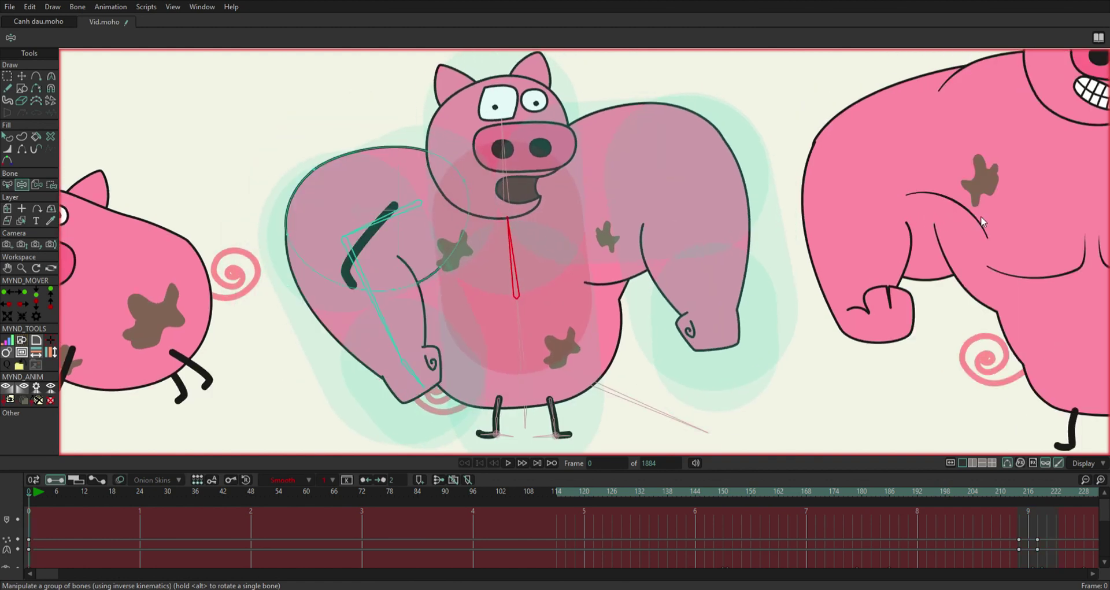
pyautogui.click(948, 235)
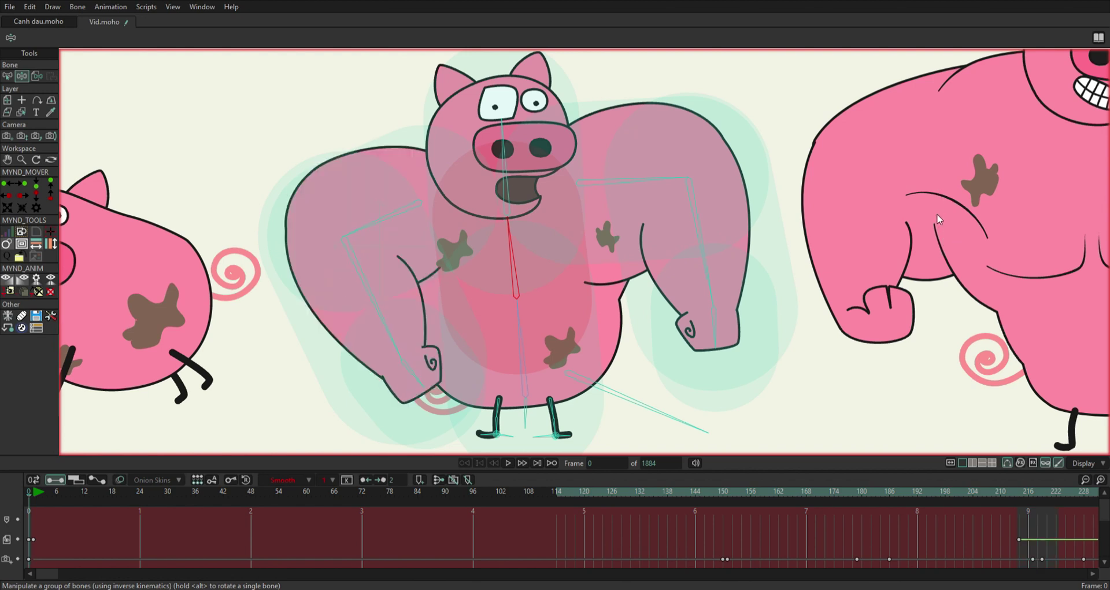
pyautogui.moveTo(389, 196); pyautogui.dragTo(405, 163)
pyautogui.moveTo(374, 241); pyautogui.dragTo(252, 199)
pyautogui.moveTo(550, 193); pyautogui.dragTo(552, 210)
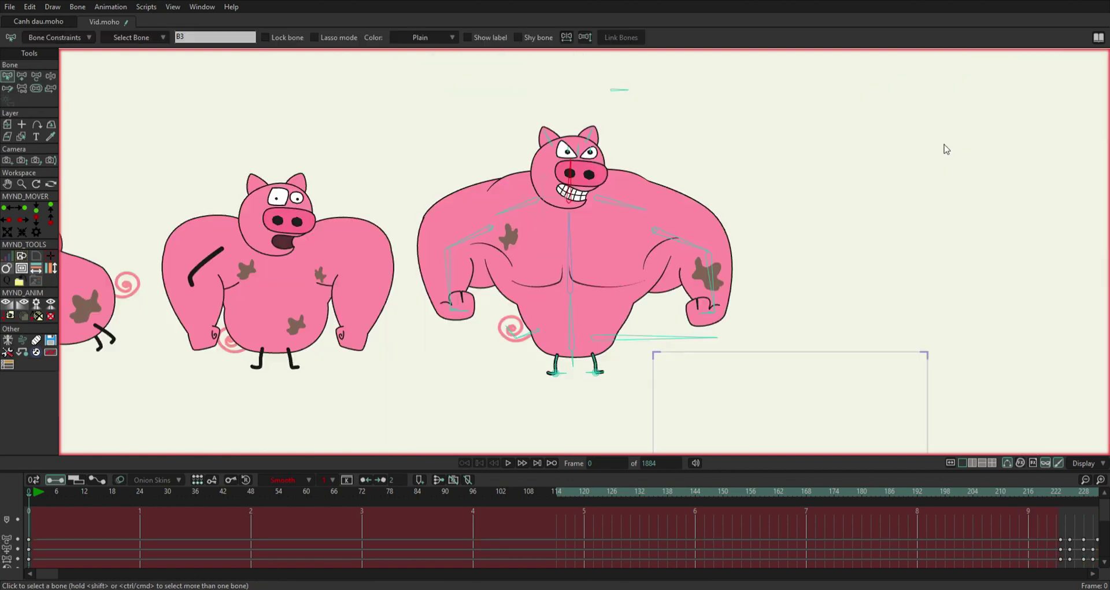
# Test both arms of the muscular pig with the Manipulate Bones tool.
pyautogui.moveTo(616, 215); pyautogui.dragTo(595, 186)
pyautogui.scroll(2, 578, 186)
pyautogui.press('z')
pyautogui.moveTo(744, 306); pyautogui.dragTo(764, 292)
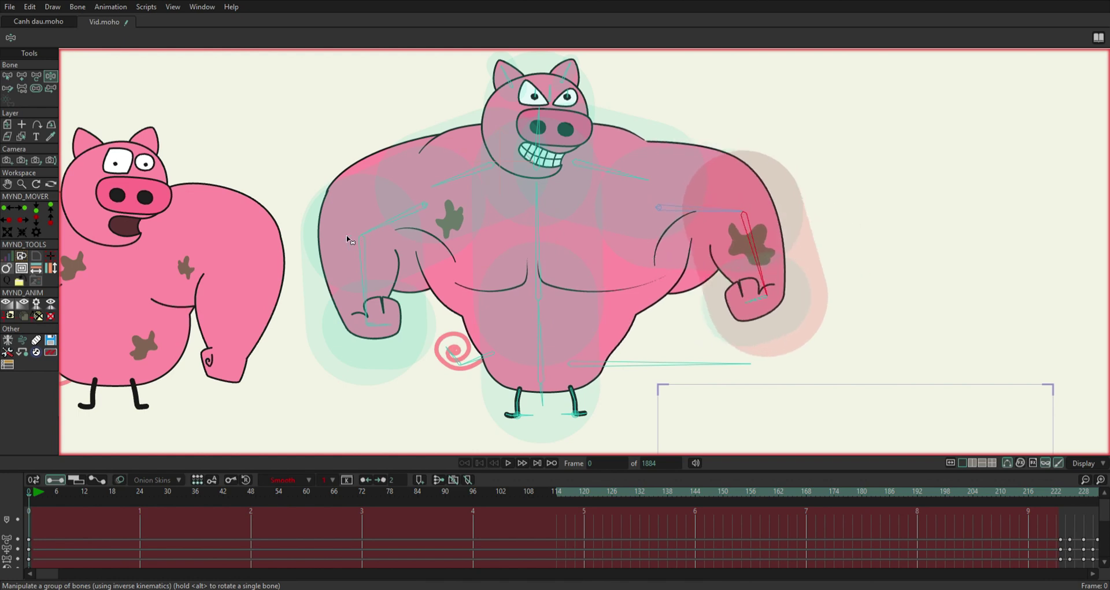
pyautogui.moveTo(347, 235); pyautogui.dragTo(431, 247)
pyautogui.moveTo(427, 236); pyautogui.dragTo(389, 233)
# Test the muscular pig's body and head bones and the mouth control bone above its head.
pyautogui.moveTo(681, 248); pyautogui.dragTo(678, 250)
pyautogui.moveTo(667, 349)
pyautogui.mouseDown()
pyautogui.moveTo(652, 357)
pyautogui.moveTo(675, 342)
pyautogui.mouseUp()
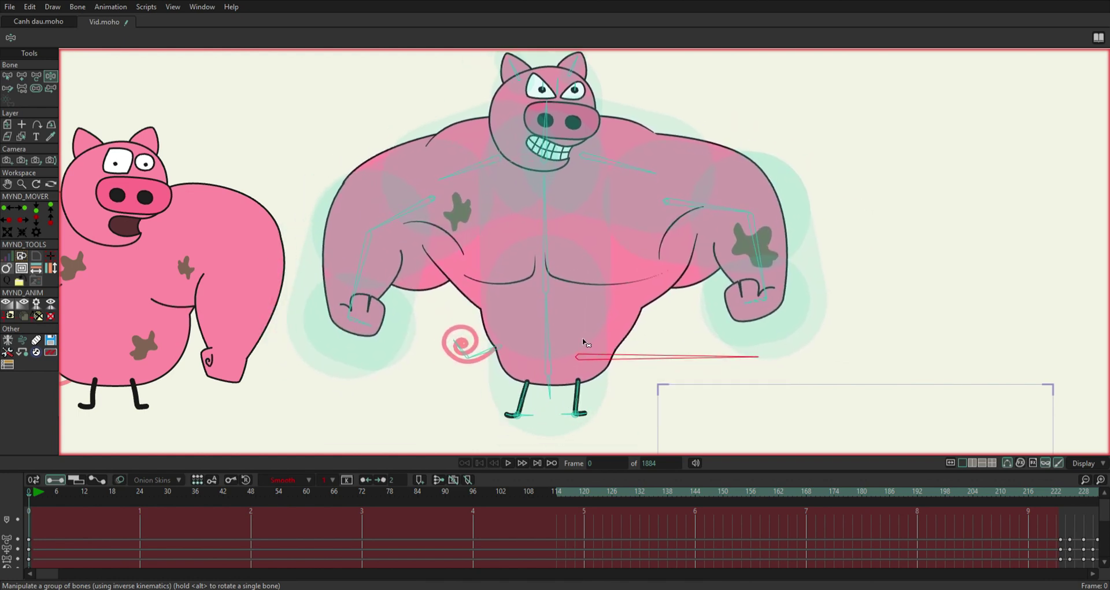
pyautogui.moveTo(495, 359); pyautogui.dragTo(498, 362)
pyautogui.click(561, 162)
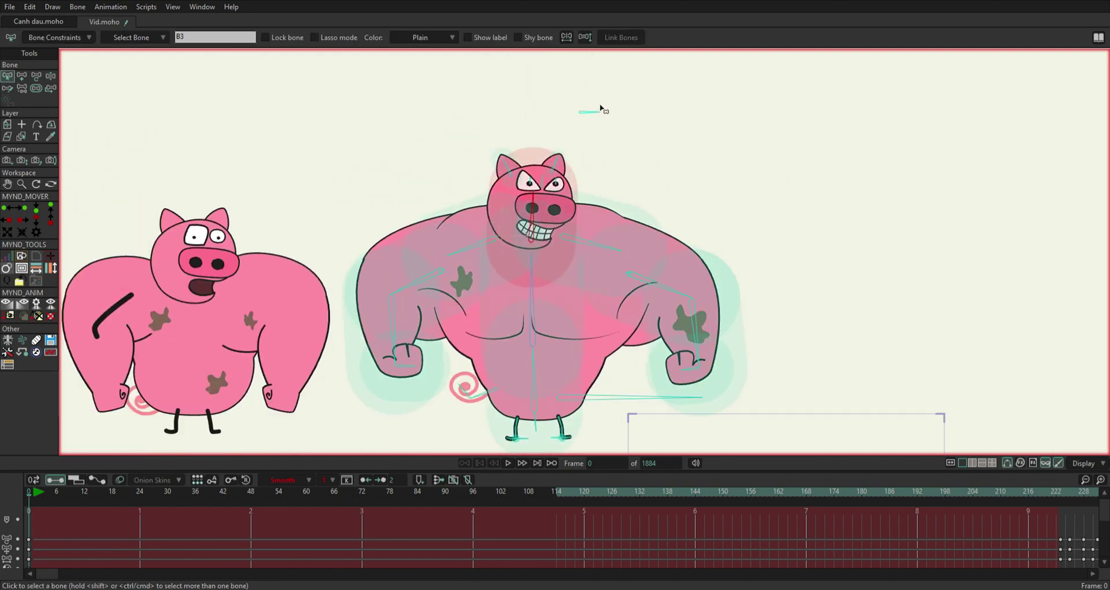
pyautogui.click(591, 115)
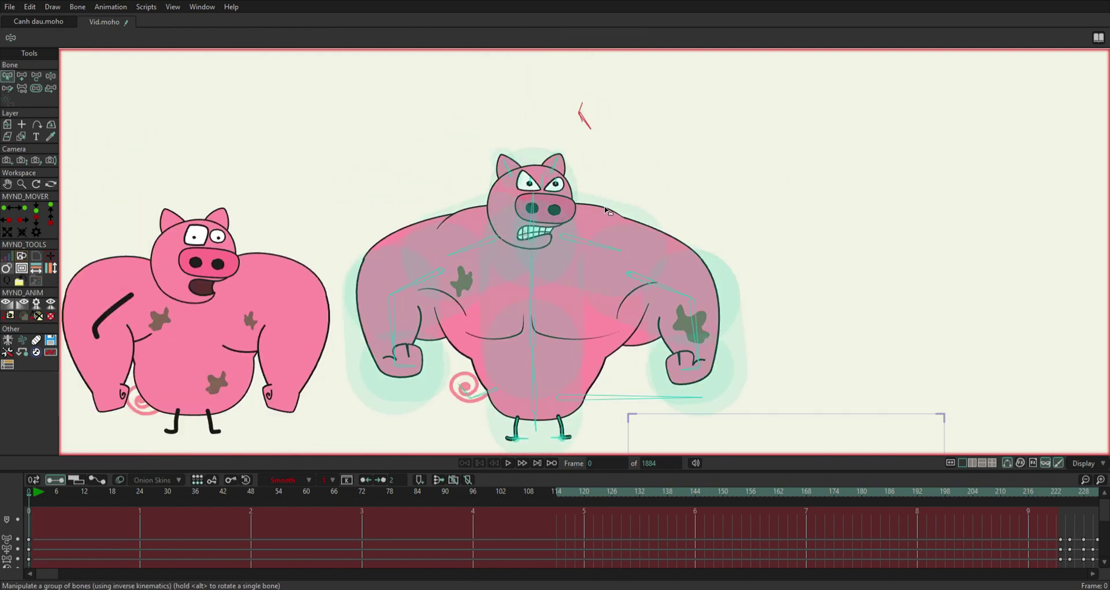
pyautogui.scroll(3, 513, 283)
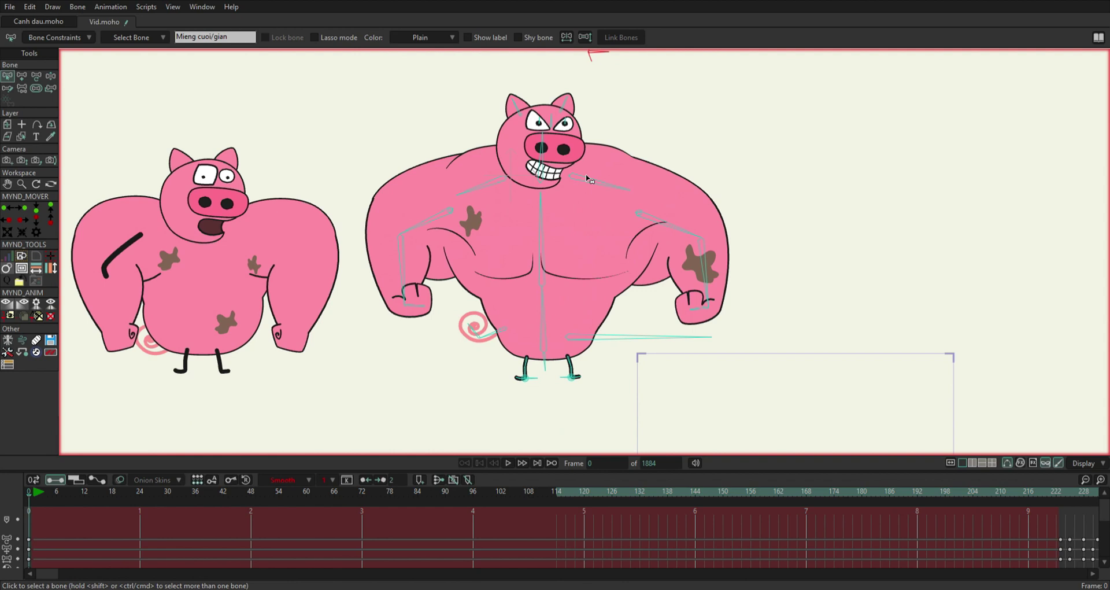
# Select the muscular pig's upper arm bone B32 and cycle Vitruvian Group 1 through bones B4, B41 and back to B32.
pyautogui.click(424, 209)
pyautogui.press('z')
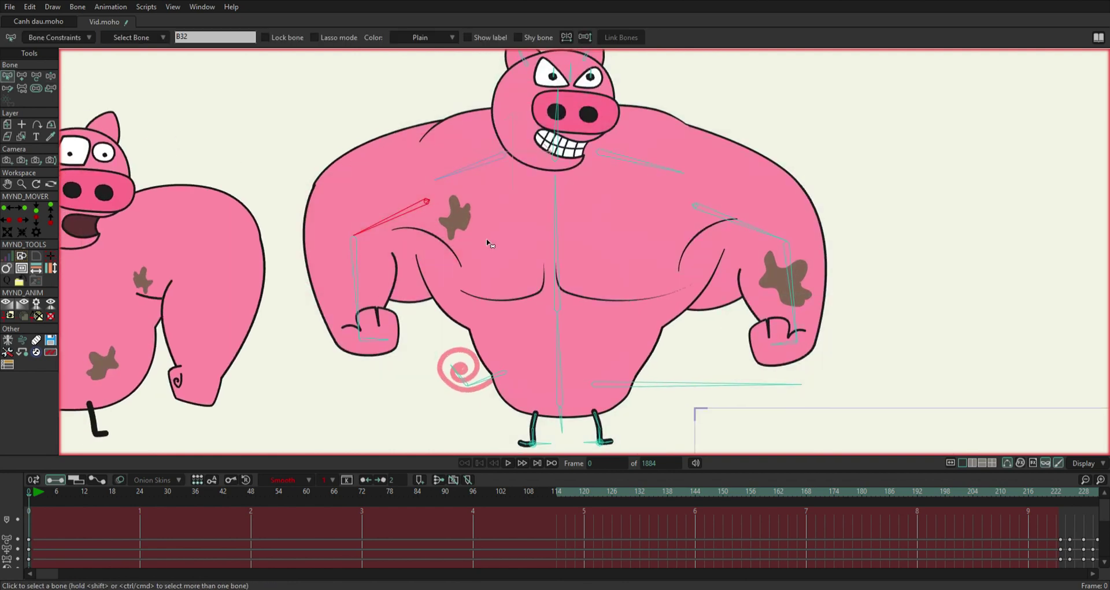
pyautogui.press('v')
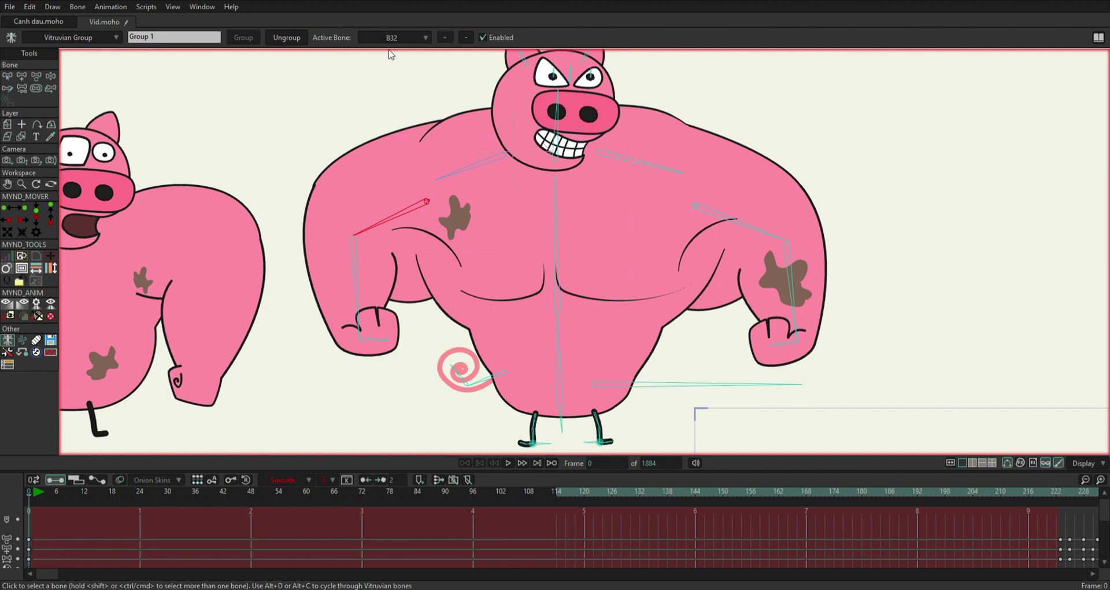
pyautogui.hotkey('alt', 'c')
pyautogui.moveTo(409, 121); pyautogui.dragTo(404, 185)
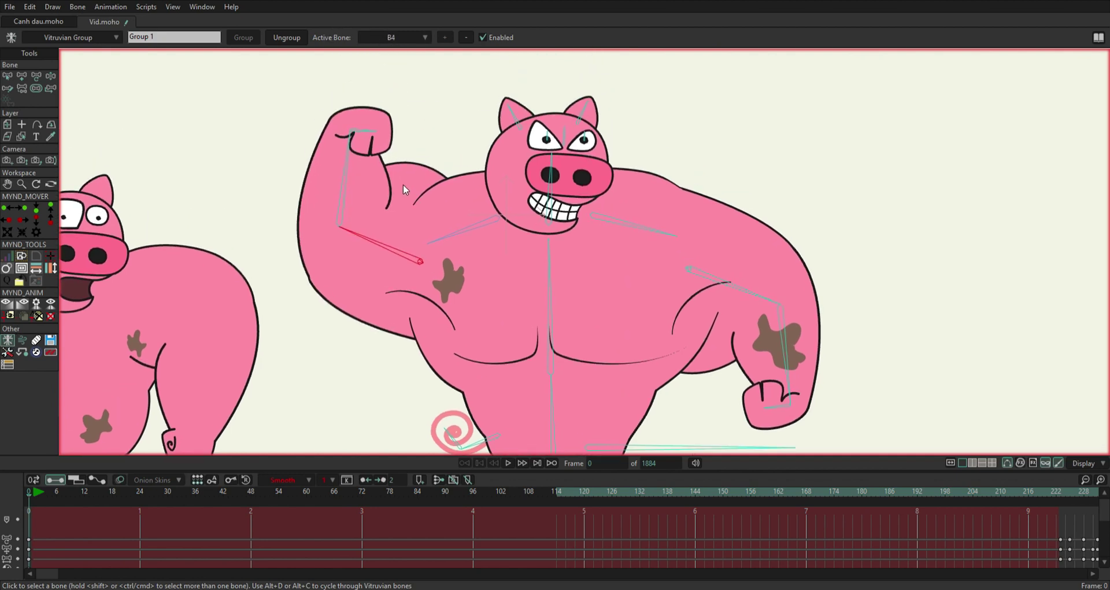
pyautogui.hotkey('alt', 'c')
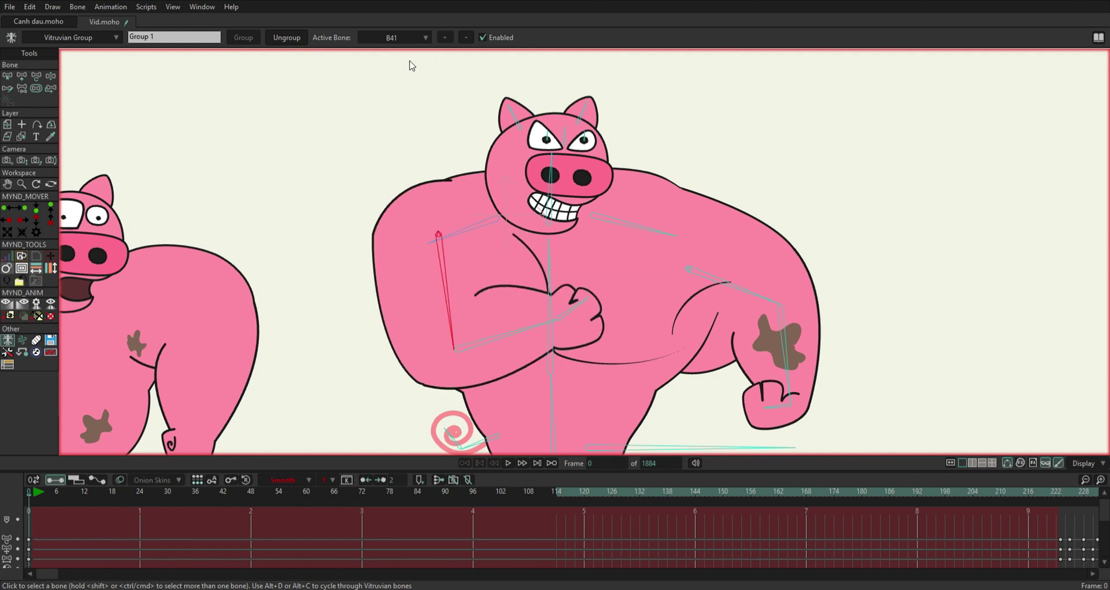
pyautogui.hotkey('alt', 'c')
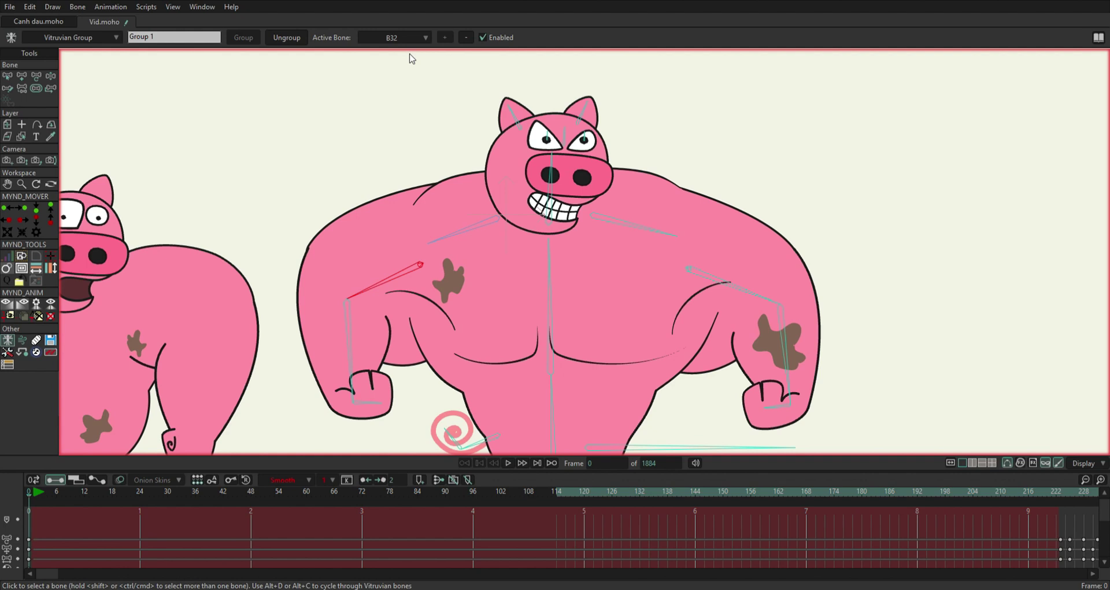
# Switch Group 1 to the folded arm B41 and cycle the opposite arm's Vitruvian Group 2 through its alternative bones.
pyautogui.hotkey('alt', 'c')
pyautogui.hotkey('alt', 'c')
pyautogui.press('b')
pyautogui.hotkey('alt', 'c')
pyautogui.hotkey('alt', 'c')
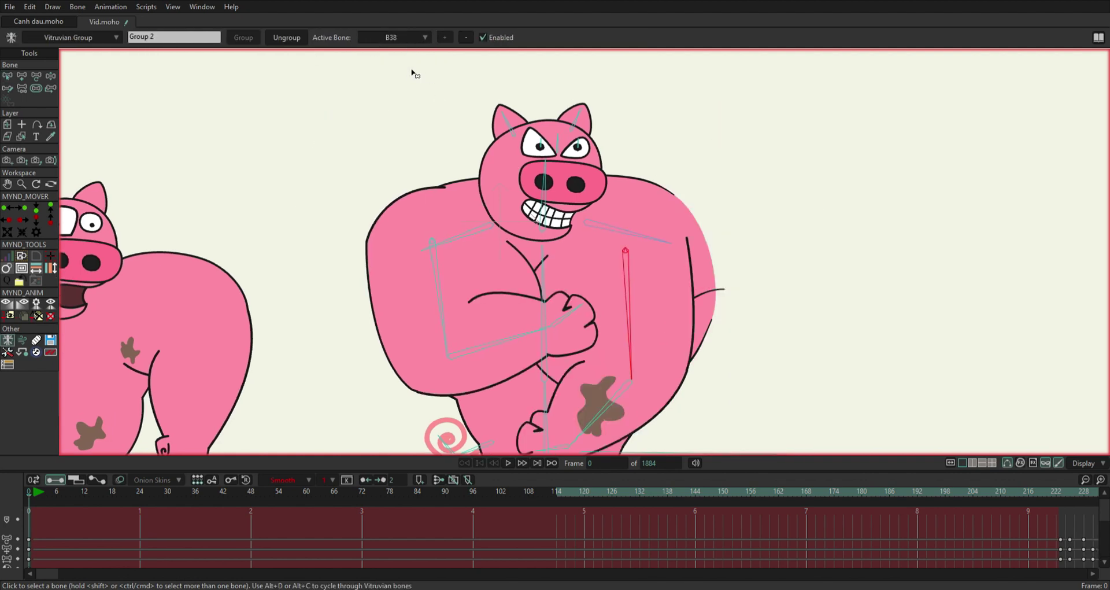
pyautogui.hotkey('alt', 'c')
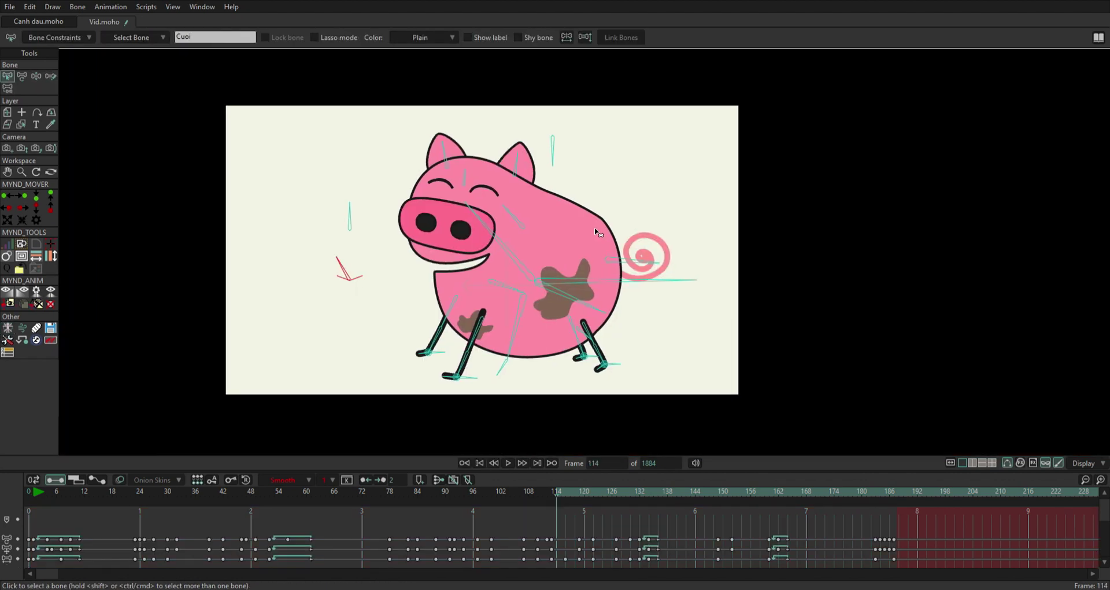
# Play the small pig's animation from frame 114 through its transformation into the muscular pig.
pyautogui.moveTo(607, 389); pyautogui.dragTo(609, 388)
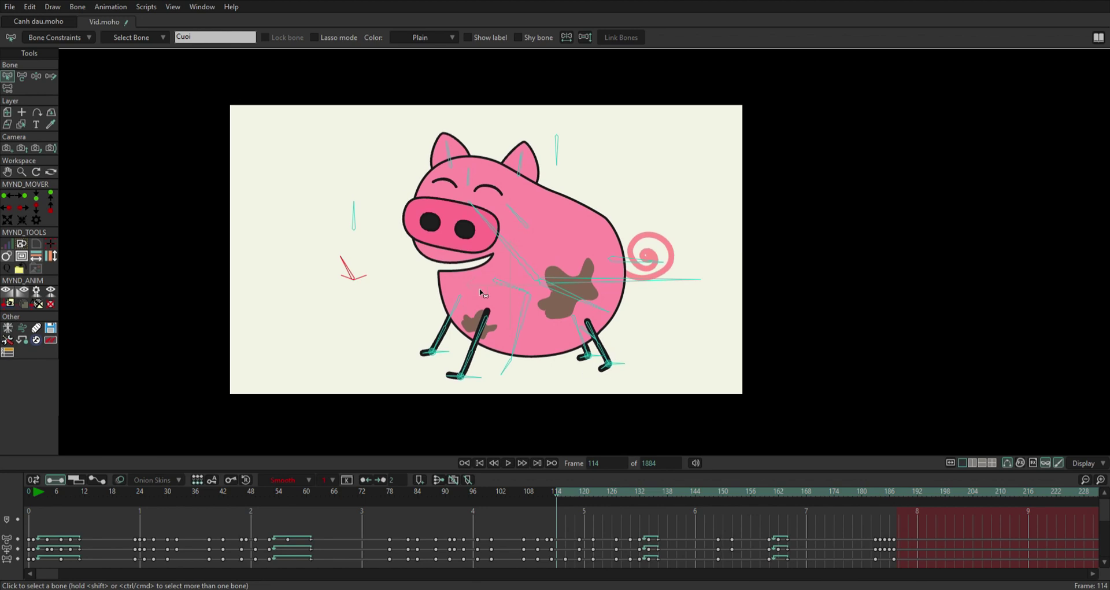
pyautogui.moveTo(485, 270)
pyautogui.mouseDown()
pyautogui.moveTo(525, 264)
pyautogui.moveTo(497, 279)
pyautogui.mouseUp()
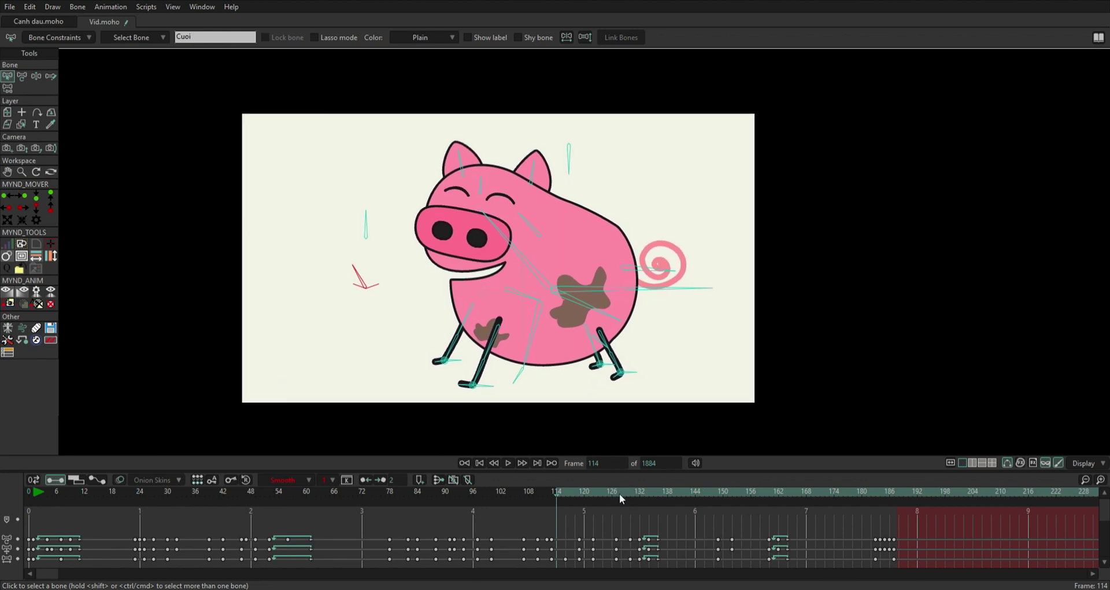
pyautogui.press('space')
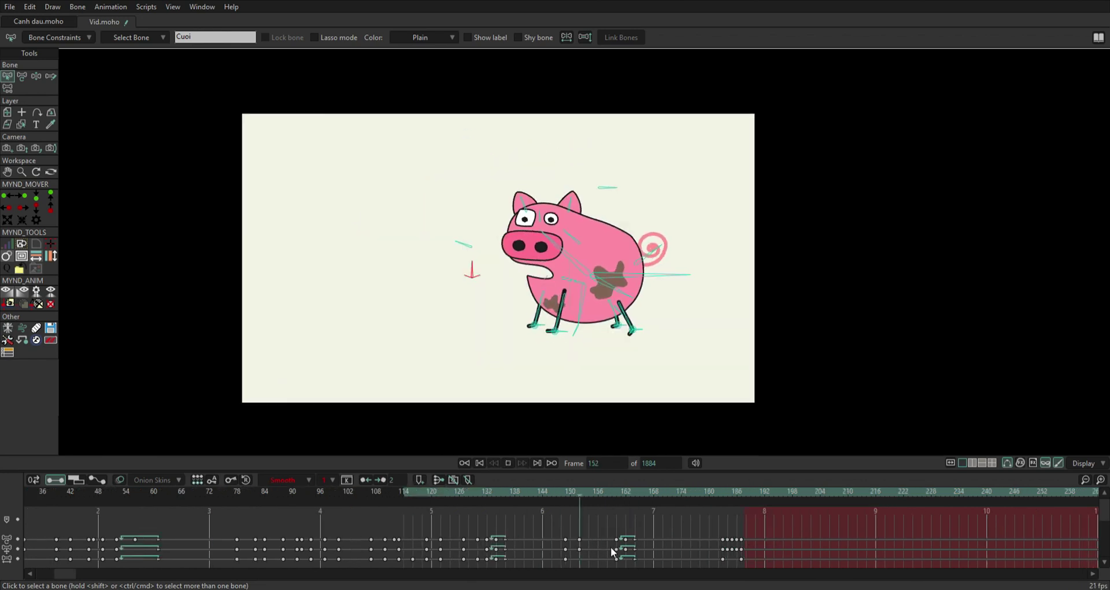
pyautogui.press('space')
pyautogui.press('space')
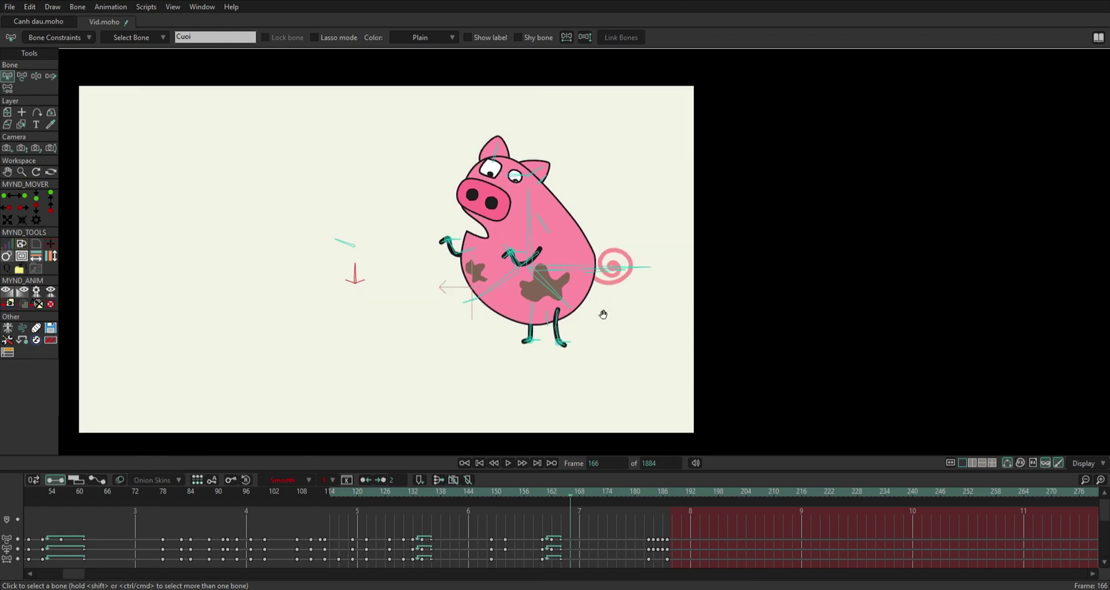
pyautogui.press('space')
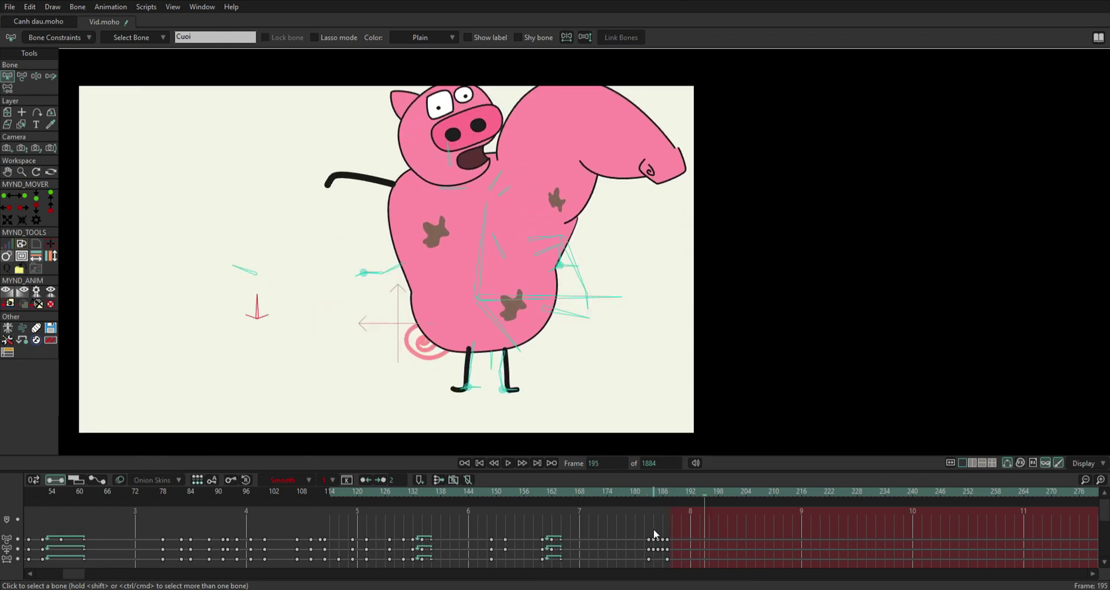
pyautogui.press('space')
pyautogui.press('space')
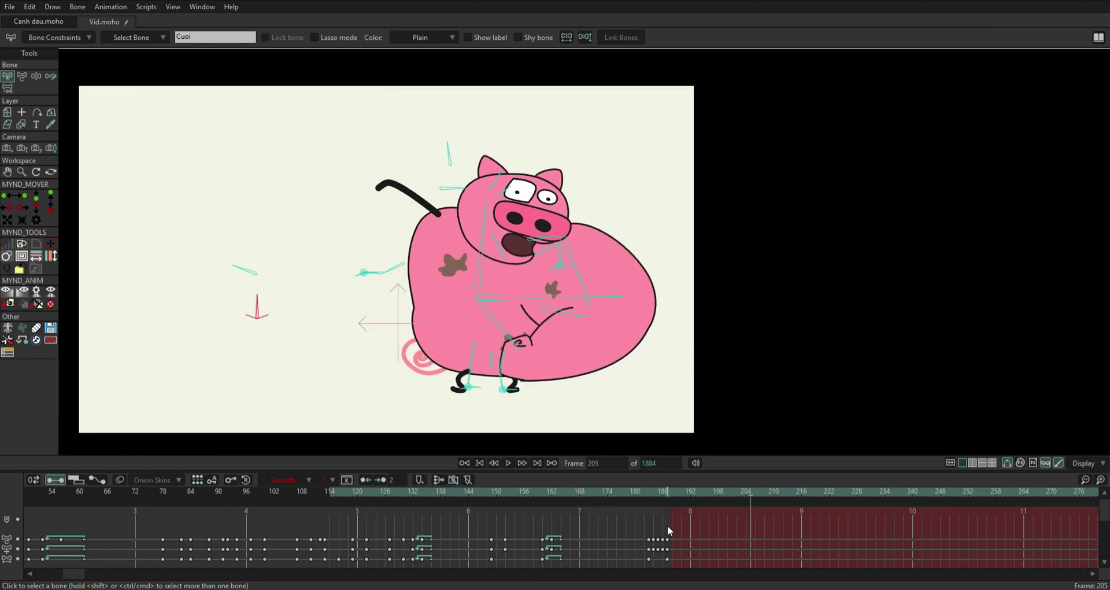
# Scrub the timeline back to around frame 160 and forward again to review the standing pig before it transforms.
pyautogui.click(620, 496)
pyautogui.click(598, 491)
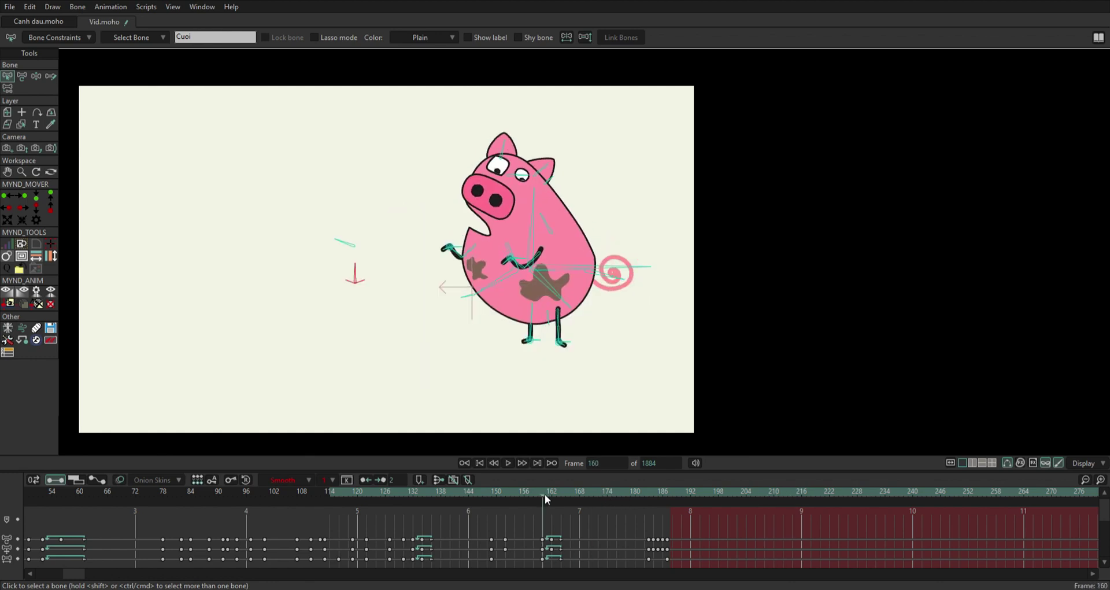
pyautogui.moveTo(630, 498); pyautogui.dragTo(643, 498)
pyautogui.scroll(3, 481, 317)
pyautogui.scroll(-1, 481, 316)
# Step frame by frame around frames 184 and 185 to examine how the thin arm switches to the large arm.
pyautogui.press('Right')
pyautogui.press('Right')
pyautogui.press('Right')
pyautogui.moveTo(501, 296); pyautogui.dragTo(516, 280)
pyautogui.press('Left')
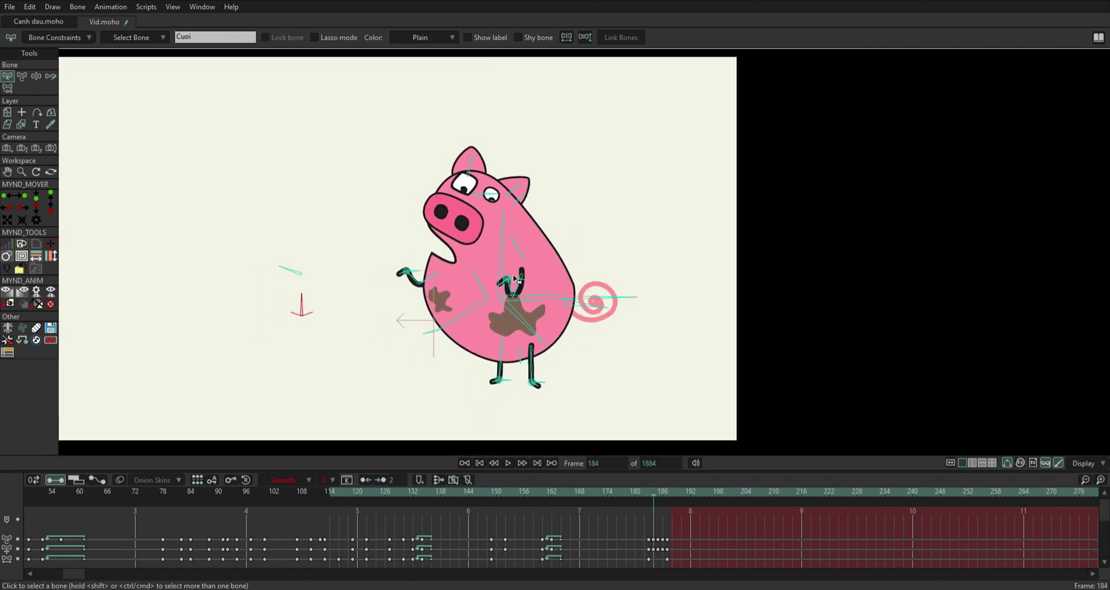
pyautogui.press('Right')
pyautogui.hotkey('ctrl', 'Left')
pyautogui.hotkey('ctrl', 'Left')
pyautogui.scroll(3, 518, 280)
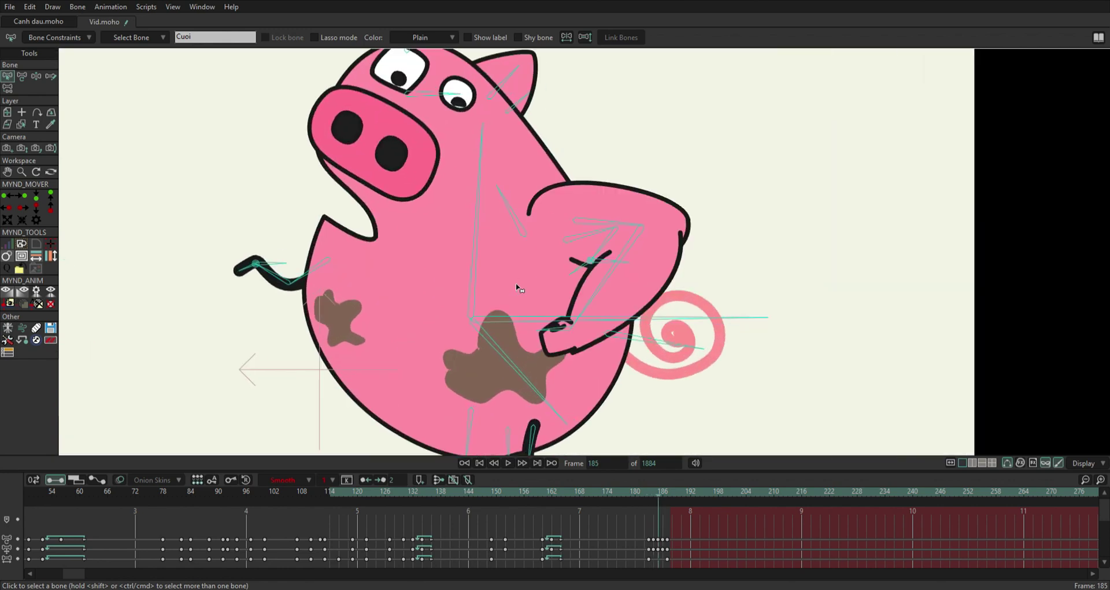
pyautogui.scroll(-5, 517, 287)
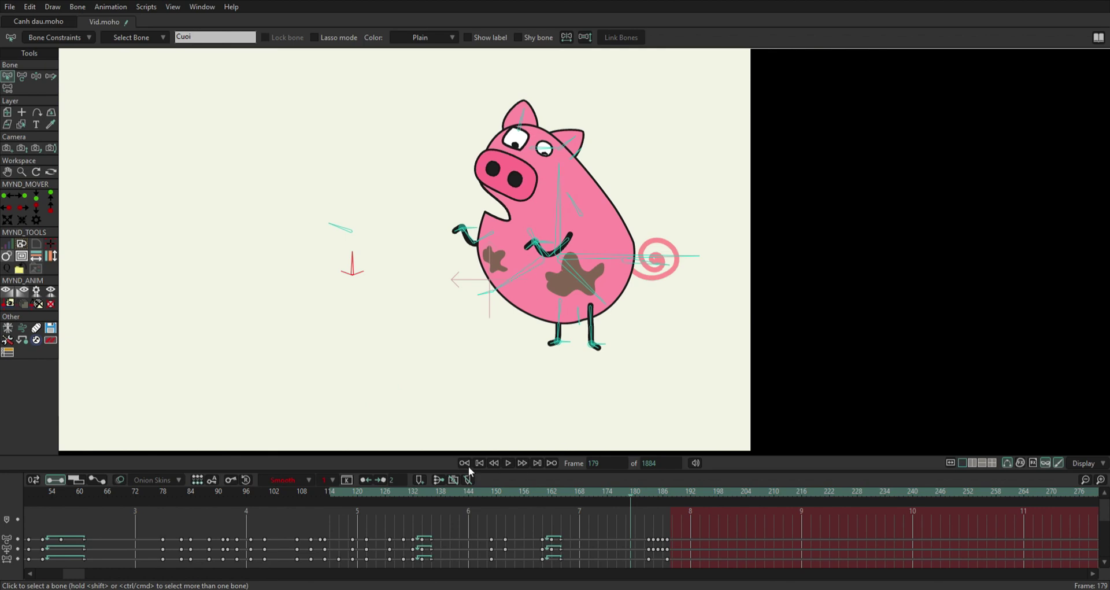
# Scrub the timeline from around frame 132 to 175 to review the standing pig's movement before its arm enlarges.
pyautogui.click(414, 492)
pyautogui.moveTo(432, 489); pyautogui.dragTo(509, 488)
pyautogui.moveTo(577, 492); pyautogui.dragTo(611, 489)
pyautogui.press('Right')
pyautogui.press('Right')
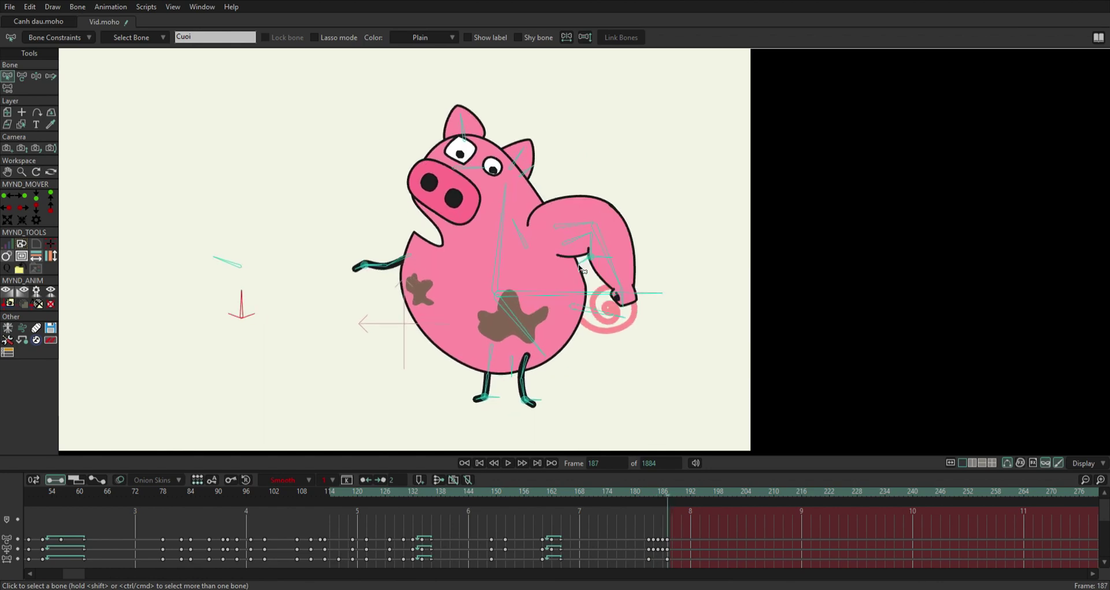
# Step back and forth between frames 181 and 187 to examine how the small pig's thin arm becomes the large arm.
pyautogui.press('Left')
pyautogui.press('Left')
pyautogui.press('Left')
pyautogui.press('Left')
pyautogui.press('Left')
pyautogui.press('Left')
pyautogui.press('Right')
pyautogui.press('Right')
pyautogui.press('Right')
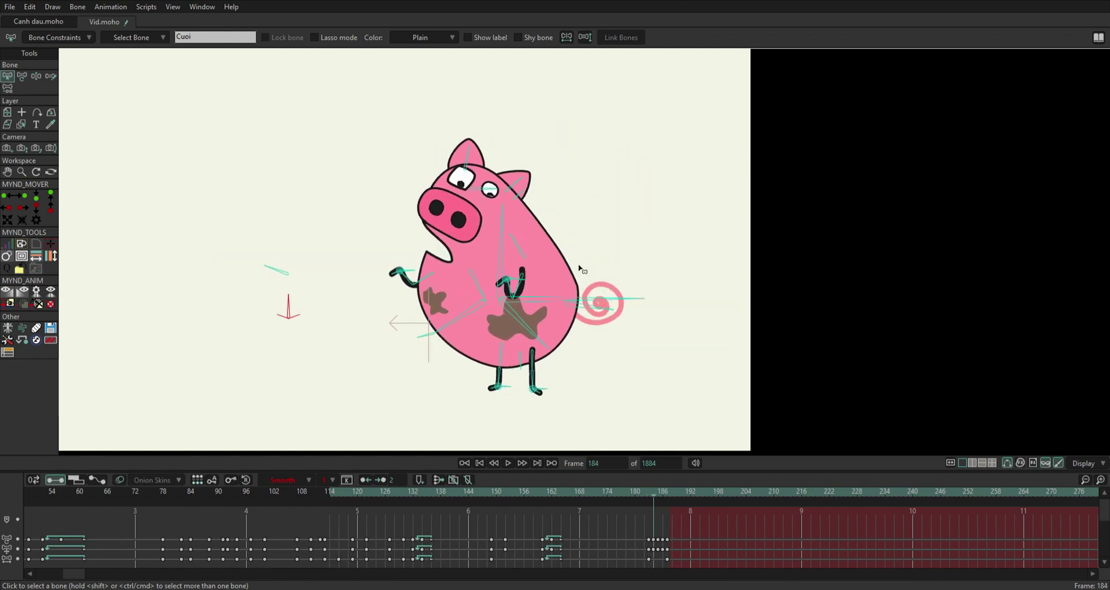
# Step between frames 184 and 188 to compare the small pig with the second pig that replaces it.
pyautogui.press('Right')
pyautogui.press('Right')
pyautogui.press('Left')
pyautogui.press('Right')
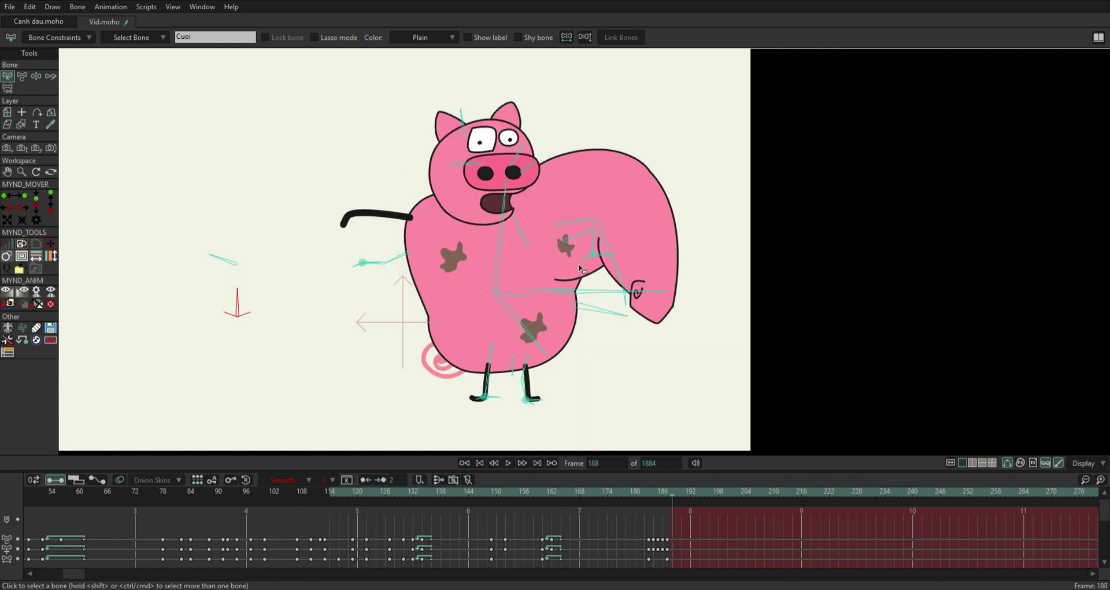
pyautogui.press('Left')
pyautogui.hotkey('ctrl', 'Left')
pyautogui.hotkey('ctrl', 'Left')
pyautogui.hotkey('ctrl', 'Left')
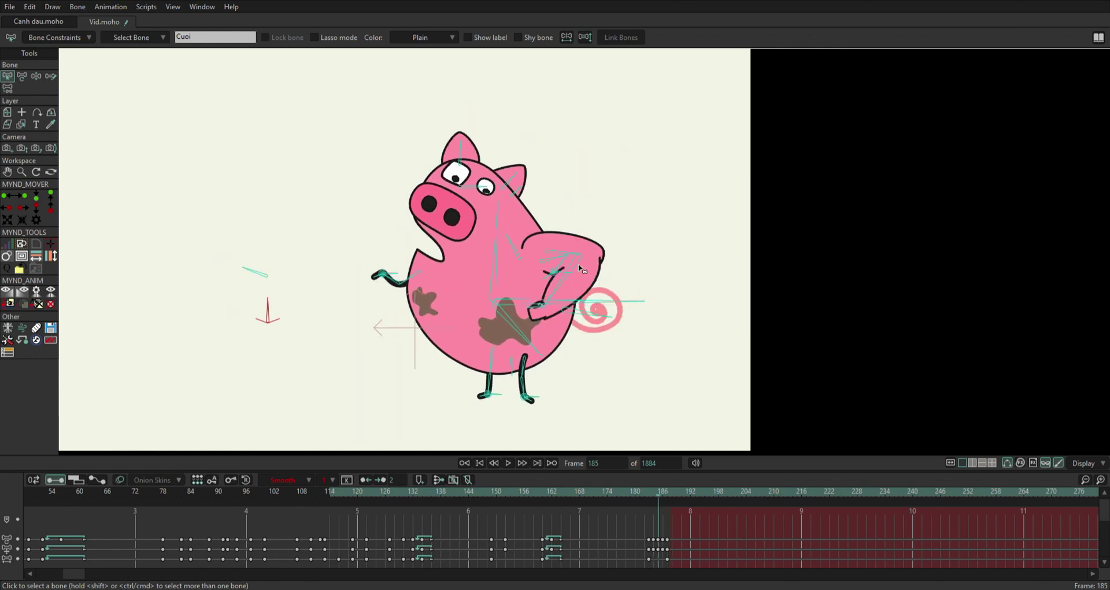
# Select the second pig's rig layer and step to frame 190 to examine its first poses after the switch.
pyautogui.hotkey('ctrl', 'Right')
pyautogui.press('Right')
pyautogui.press('Right')
pyautogui.press('Right')
pyautogui.click(865, 116)
pyautogui.moveTo(479, 199); pyautogui.dragTo(399, 202)
pyautogui.press('Right')
pyautogui.hotkey('ctrl', 'Right')
pyautogui.hotkey('ctrl', 'Right')
pyautogui.hotkey('ctrl', 'Right')
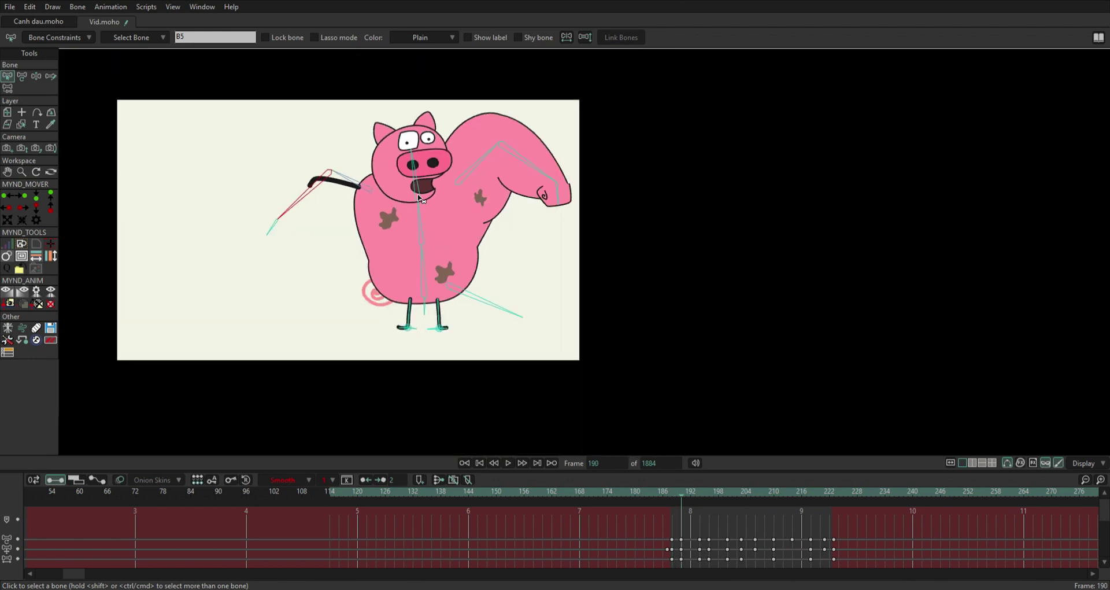
# Play the second pig's animation from around frame 188, and scrub on to frame 214 to review its remaining thin arm enlarging.
pyautogui.moveTo(570, 539); pyautogui.dragTo(297, 535)
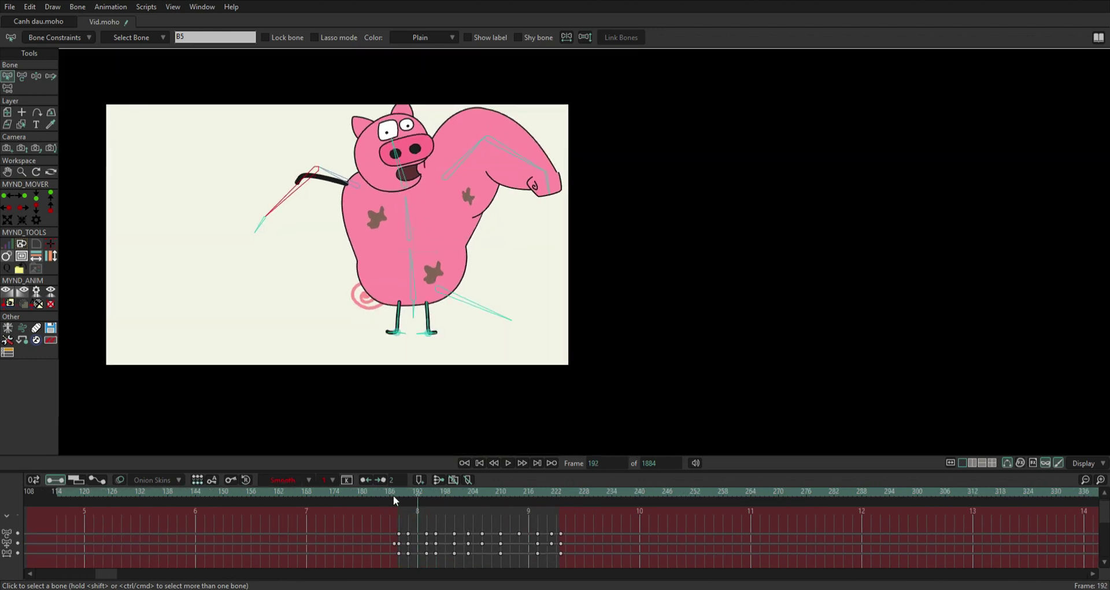
pyautogui.click(401, 493)
pyautogui.press('space')
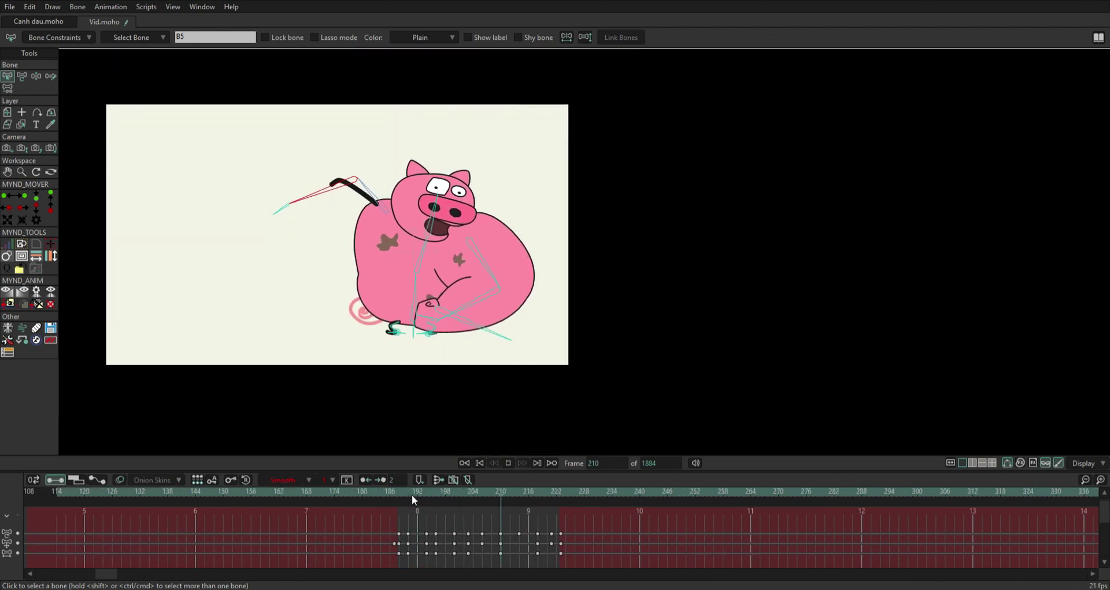
pyautogui.press('space')
pyautogui.moveTo(454, 494); pyautogui.dragTo(521, 489)
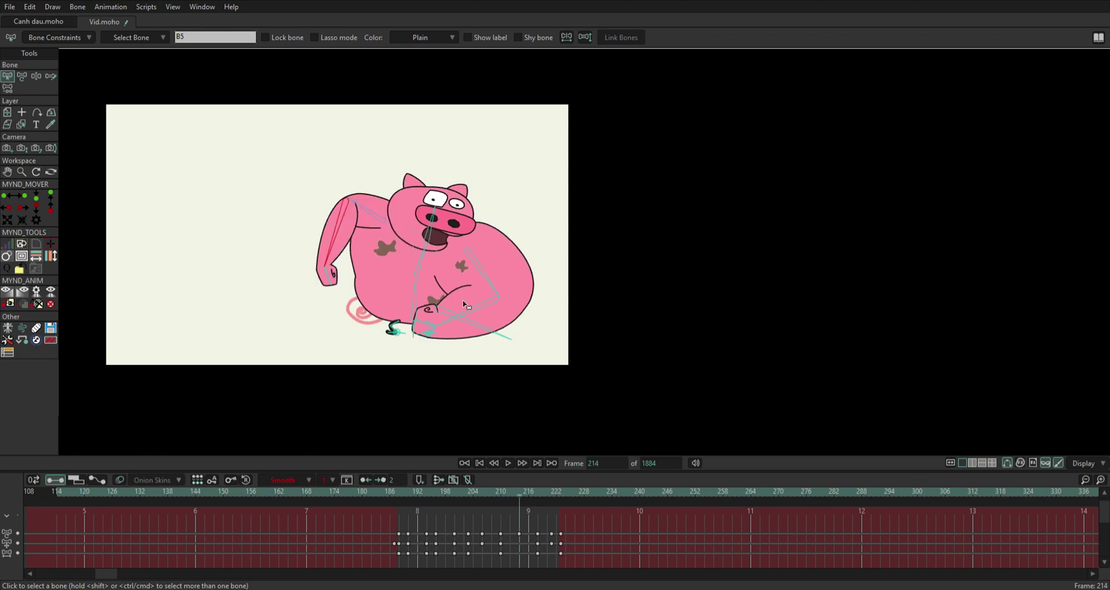
# Select the second pig's enlarging arm layer and scrub from frame 214 to 218 to examine how the arm shape grows.
pyautogui.scroll(2, 332, 239)
pyautogui.keyDown('alt'); pyautogui.rightClick(332, 238); pyautogui.keyUp('alt')
pyautogui.moveTo(567, 527); pyautogui.dragTo(451, 503)
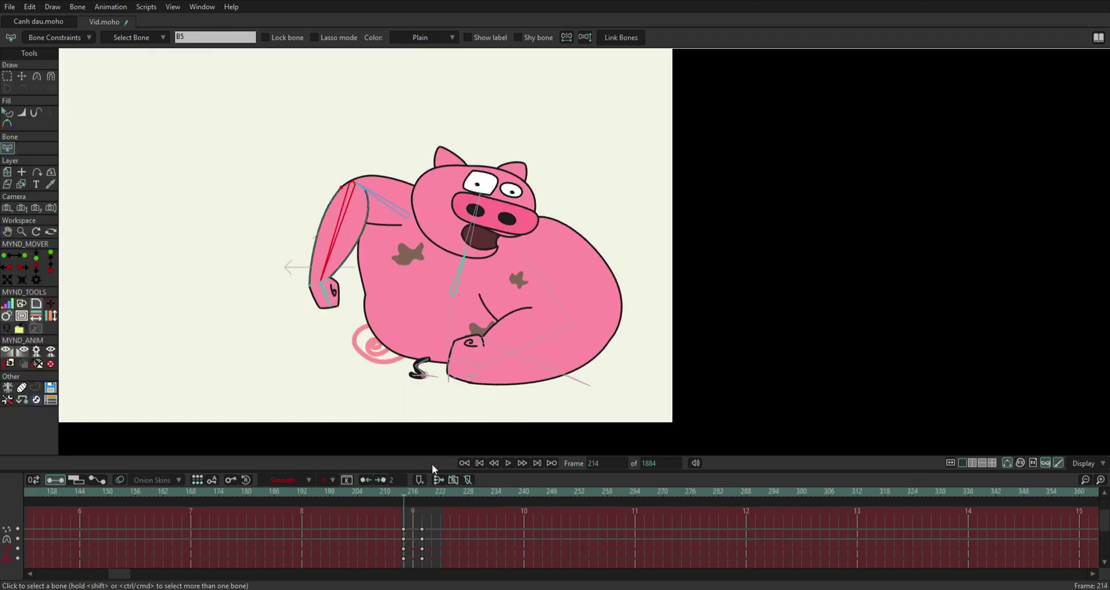
pyautogui.moveTo(443, 316); pyautogui.dragTo(437, 255)
pyautogui.scroll(1, 422, 272)
pyautogui.moveTo(422, 491)
pyautogui.mouseDown()
pyautogui.moveTo(408, 493)
pyautogui.moveTo(422, 496)
pyautogui.mouseUp()
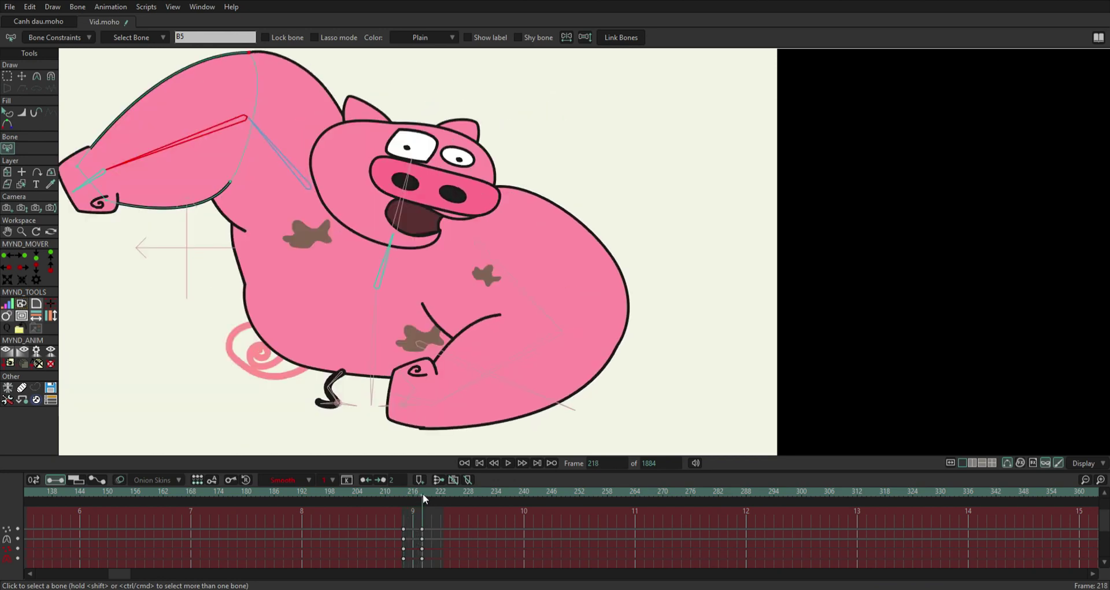
pyautogui.moveTo(380, 106); pyautogui.dragTo(413, 170)
pyautogui.scroll(-2, 318, 185)
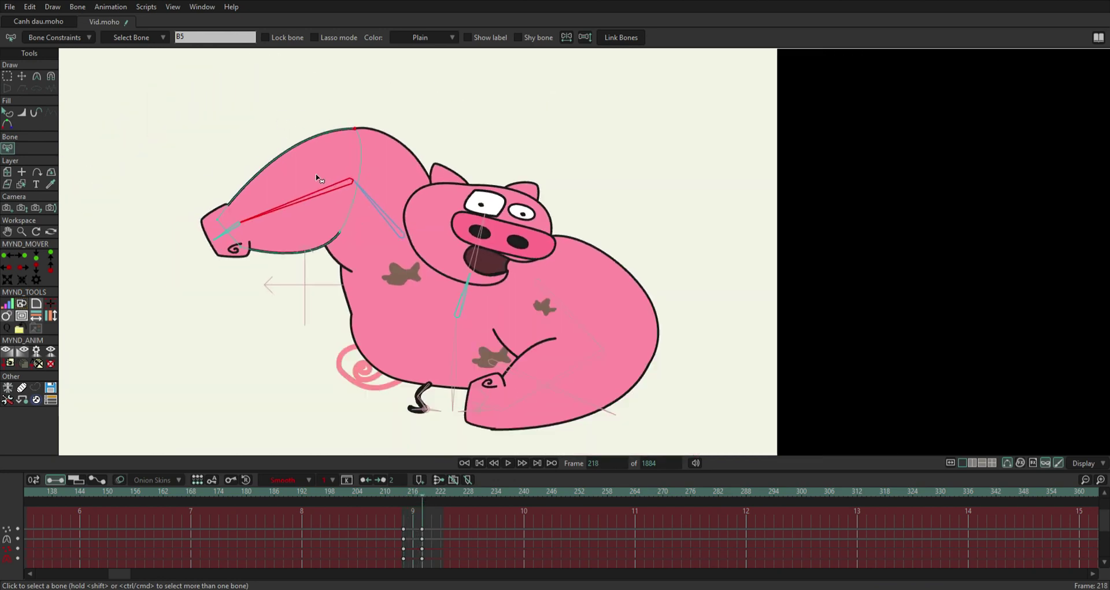
# Return to the second pig's rig layer and step from frame 218 to 224 to examine the switch to the muscular pig.
pyautogui.click(795, 116)
pyautogui.scroll(-1, 347, 248)
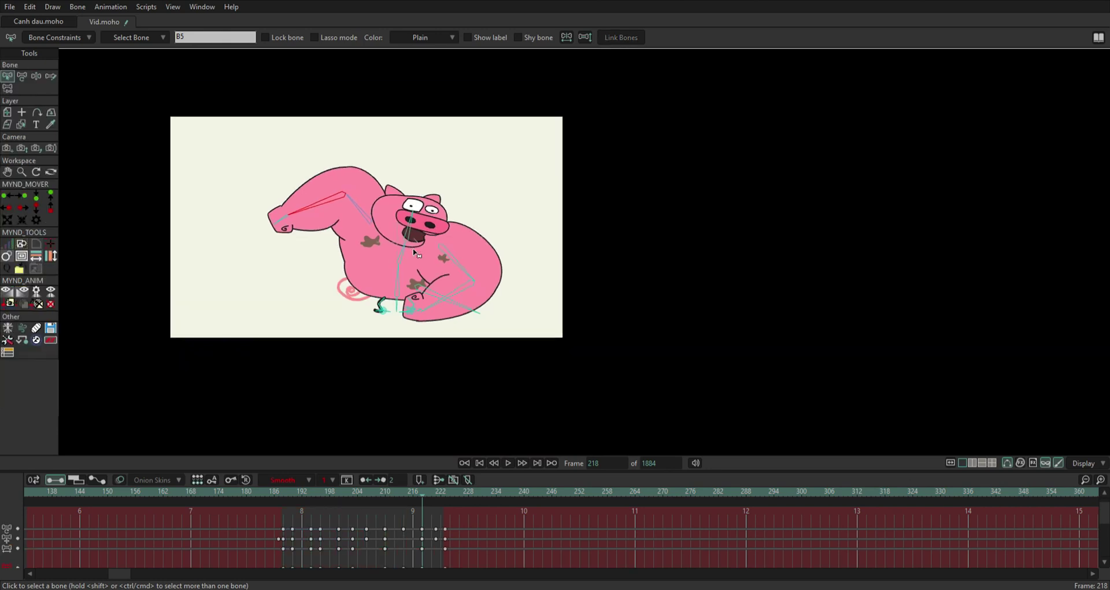
pyautogui.press('Right')
pyautogui.press('Right')
pyautogui.press('Right')
pyautogui.press('Right')
pyautogui.press('Right')
pyautogui.press('Right')
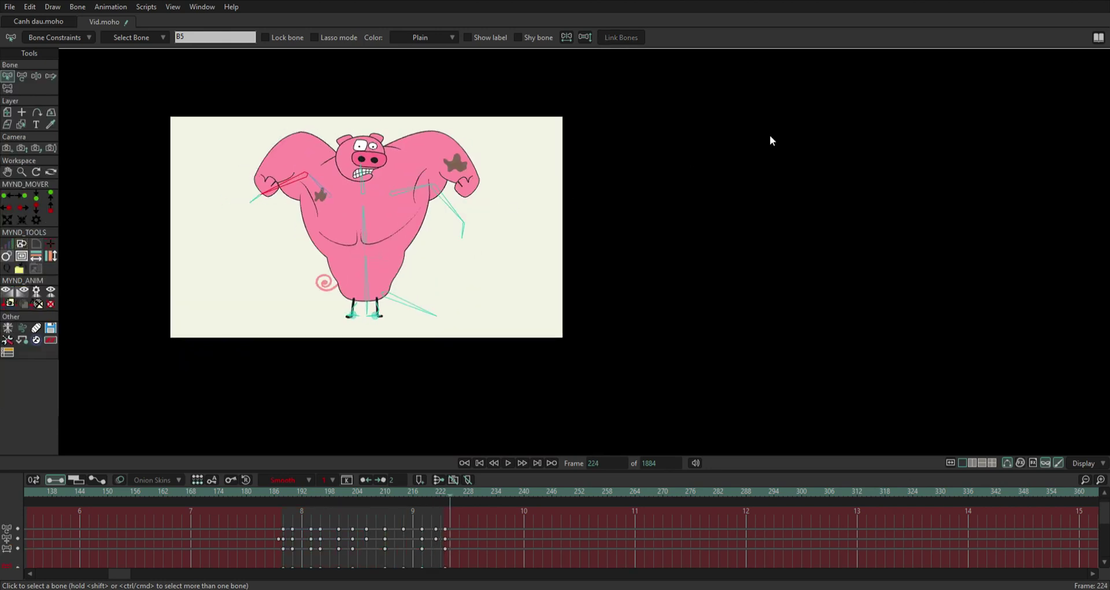
pyautogui.hotkey('ctrl', 'Left')
pyautogui.hotkey('ctrl', 'Left')
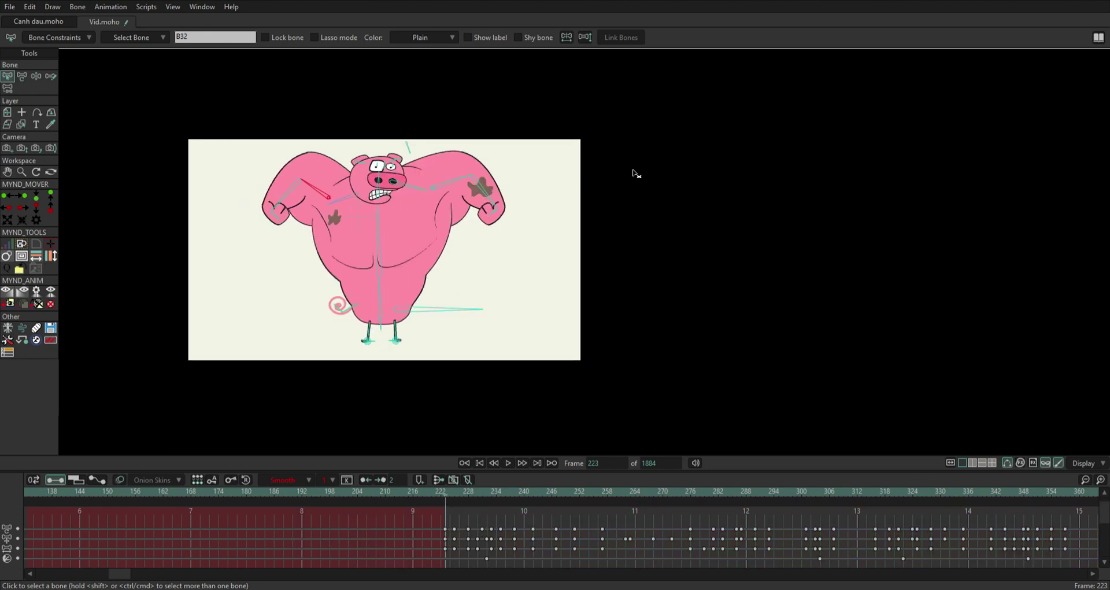
# Play the muscular pig's animation through its flexing pose, and replay it from around frame 212.
pyautogui.moveTo(380, 220); pyautogui.dragTo(392, 236)
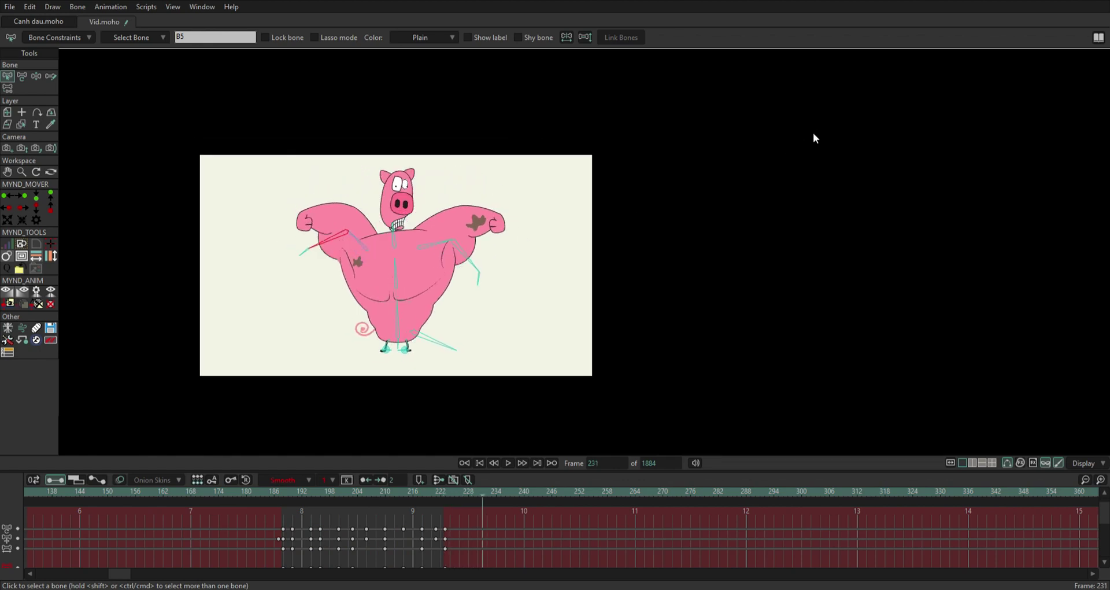
pyautogui.press('space')
pyautogui.press('space')
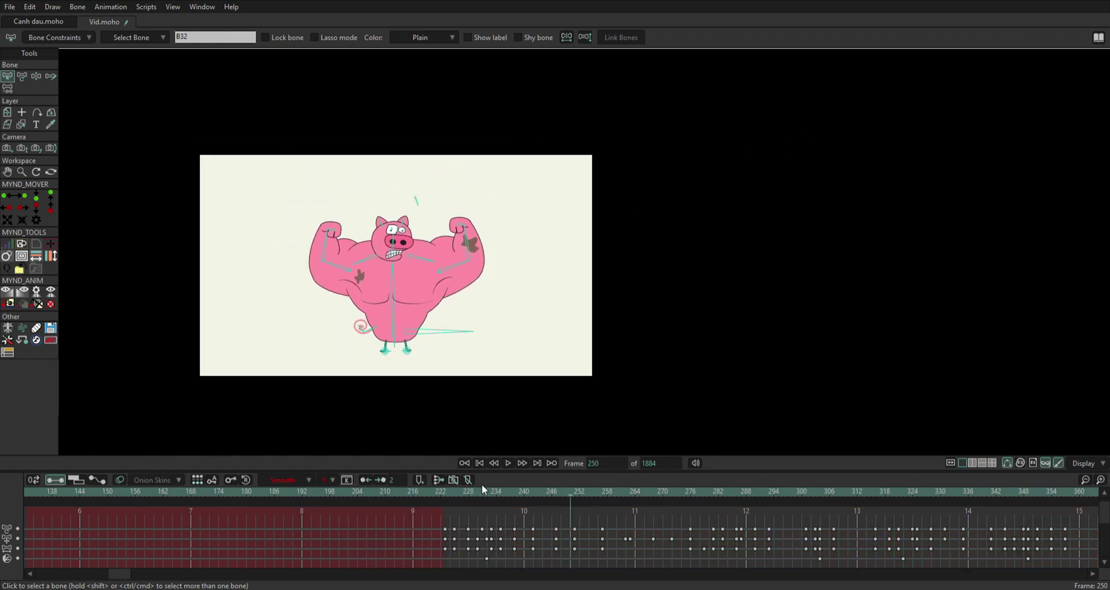
pyautogui.click(395, 493)
pyautogui.press('space')
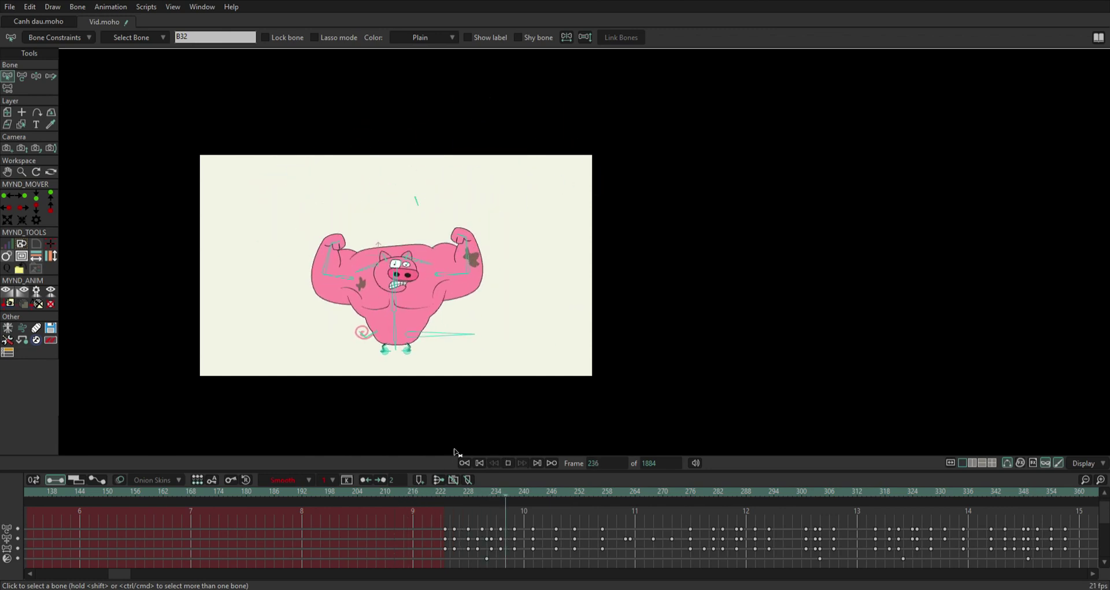
# Scrub from frame 223 to around 232 and step to frame 237 to examine the muscular pig's stretched head and arms.
pyautogui.click(446, 491)
pyautogui.moveTo(446, 492); pyautogui.dragTo(484, 508)
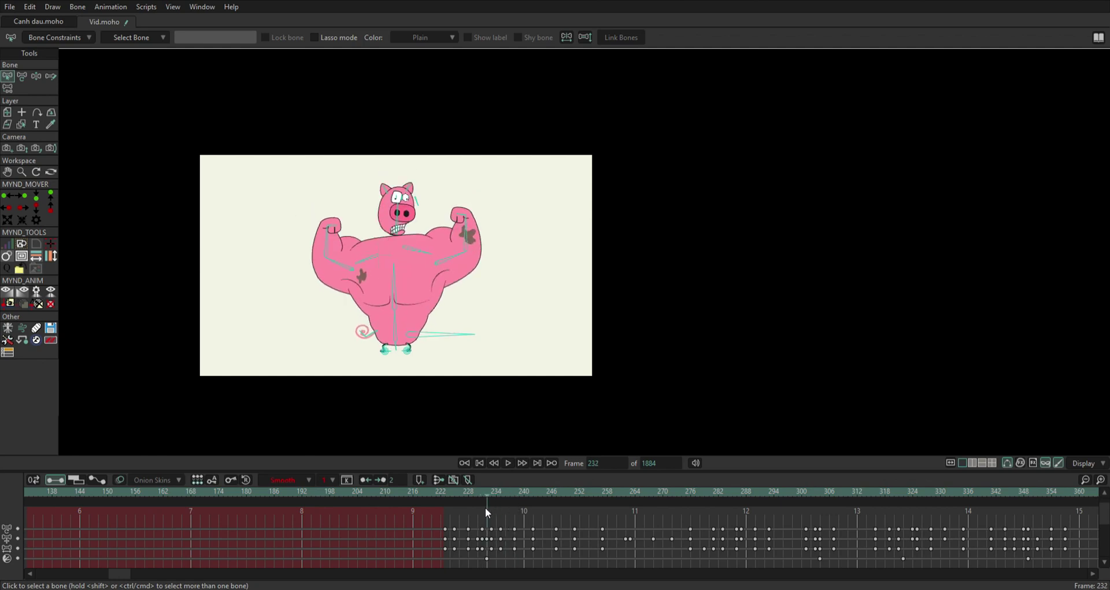
pyautogui.scroll(5, 287, 213)
pyautogui.scroll(-4, 360, 224)
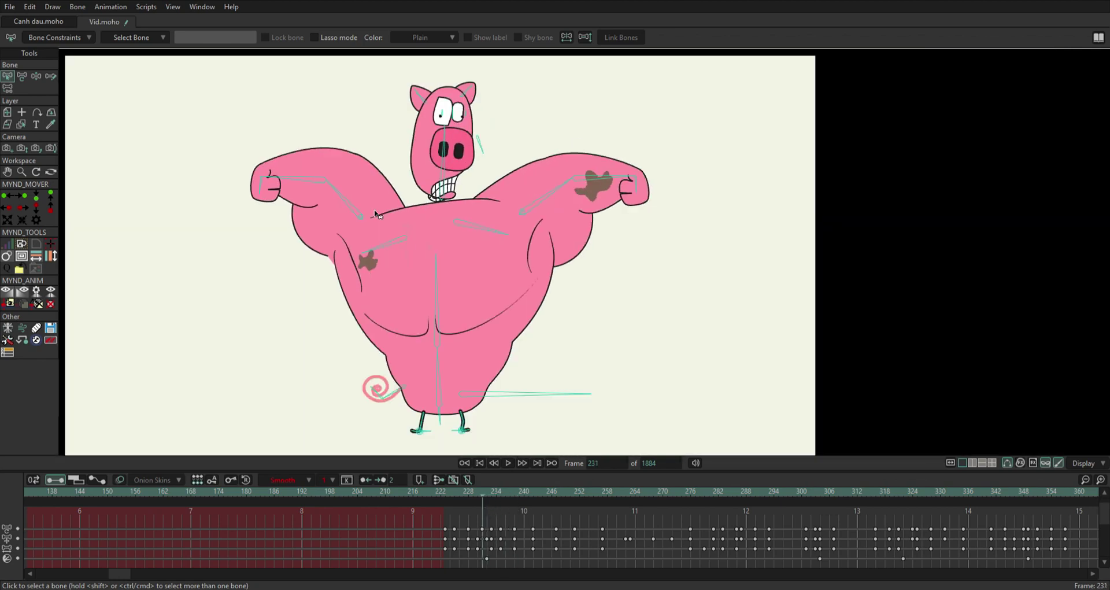
pyautogui.press('Right')
pyautogui.press('Right')
pyautogui.press('Right')
pyautogui.press('Right')
pyautogui.press('Right')
pyautogui.scroll(-3, 469, 359)
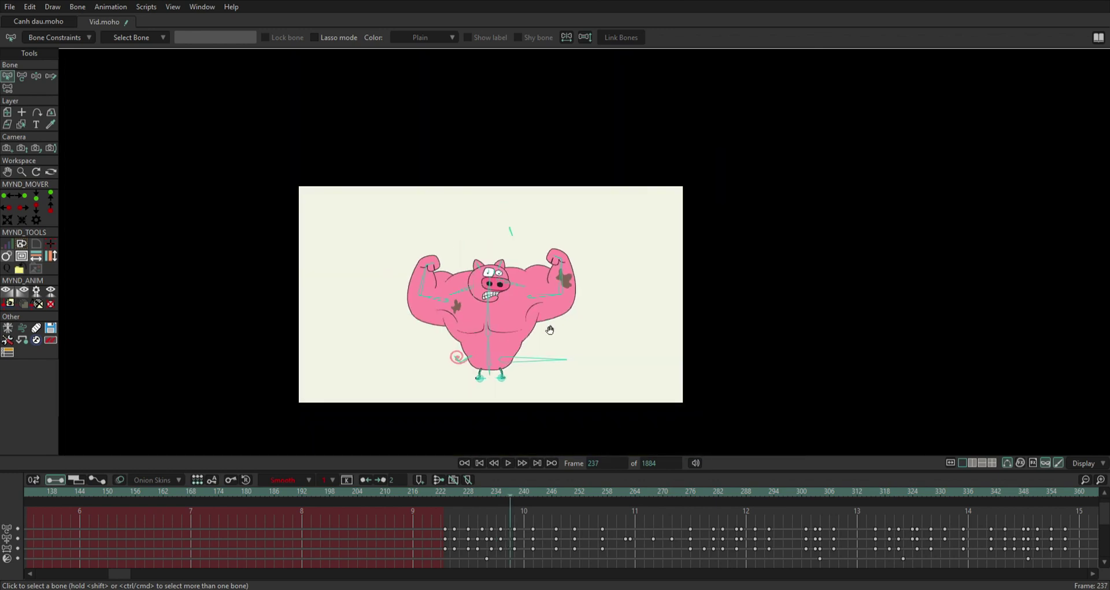
# Return to around frame 119 and play the small pig's animation up to frame 140.
pyautogui.moveTo(596, 544); pyautogui.dragTo(744, 546)
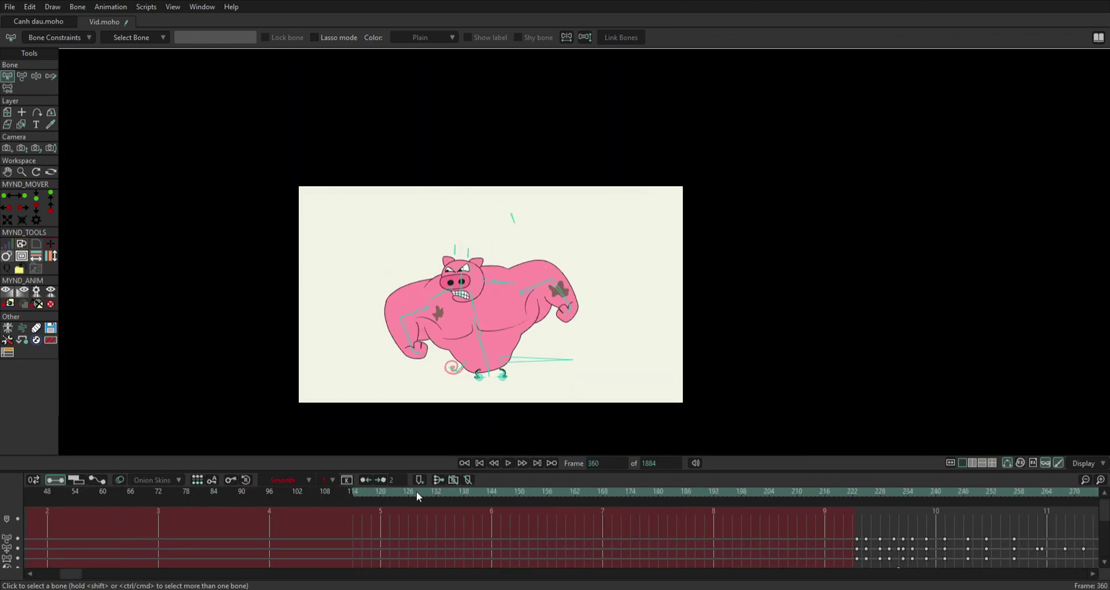
pyautogui.click(376, 491)
pyautogui.press('space')
pyautogui.moveTo(609, 350); pyautogui.dragTo(567, 341)
pyautogui.scroll(1, 570, 340)
pyautogui.press('space')
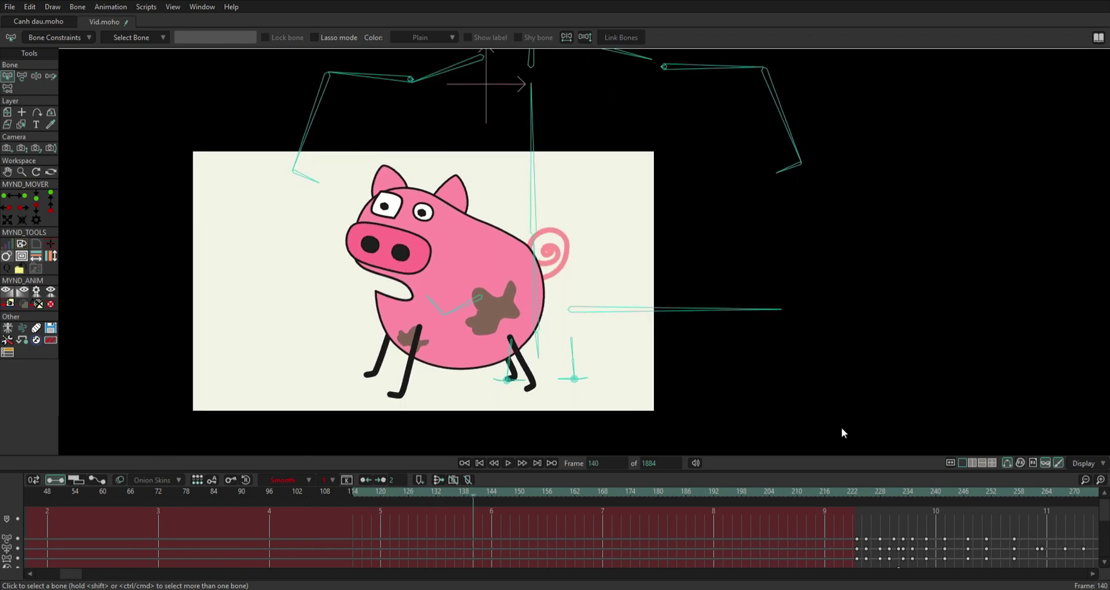
# Hide the bones in the viewport and play the full transformation, replaying it from around frame 117.
pyautogui.click(1009, 464)
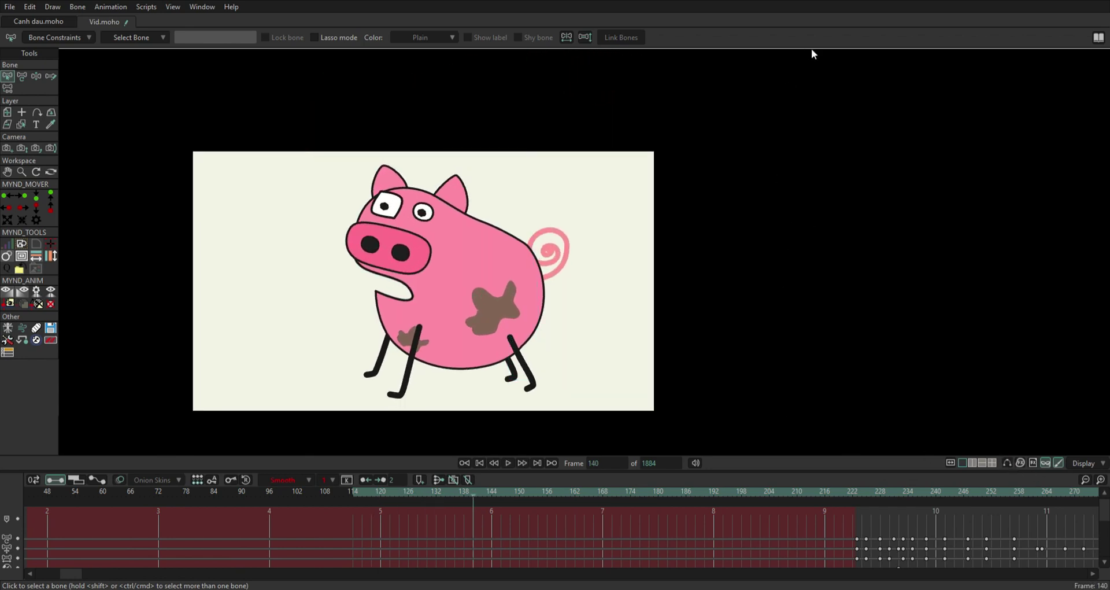
pyautogui.scroll(3, 349, 367)
pyautogui.scroll(-1, 350, 367)
pyautogui.press('space')
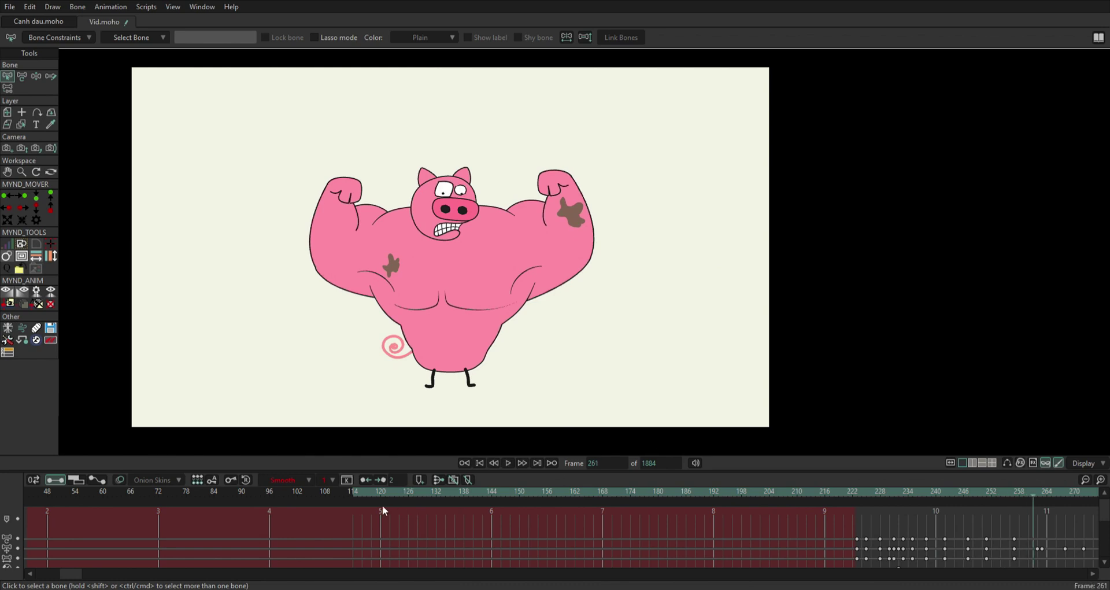
pyautogui.click(365, 494)
pyautogui.press('space')
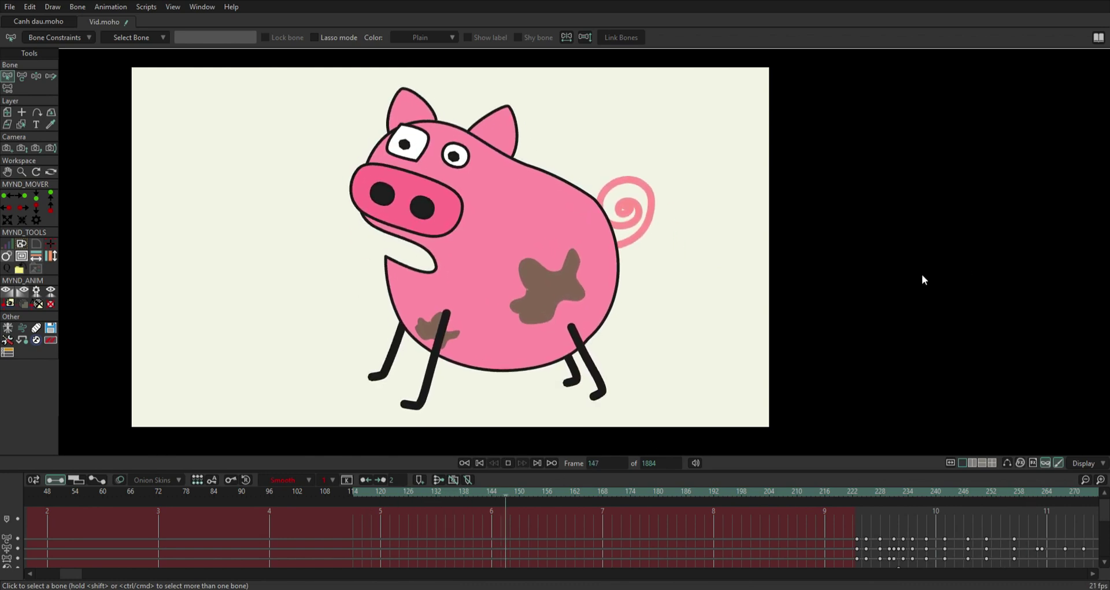